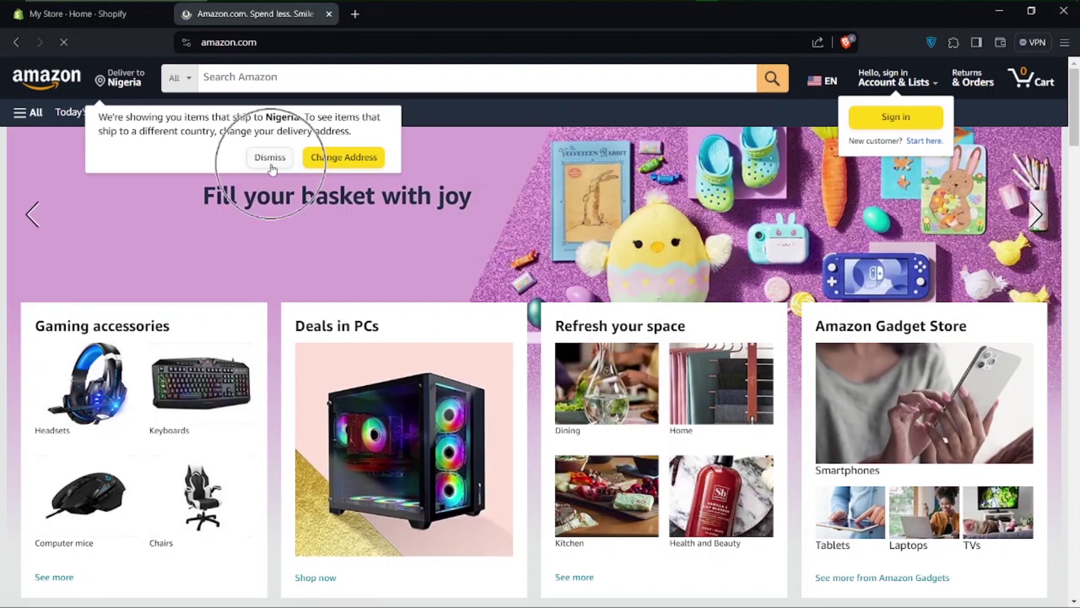
Dismiss the delivery-country notice and look through the product sections of the Amazon home page
{"action": "left_click", "coordinate": [270, 160]}
{"action": "scroll", "coordinate": [322, 288], "scroll_direction": "down", "scroll_amount": 3}
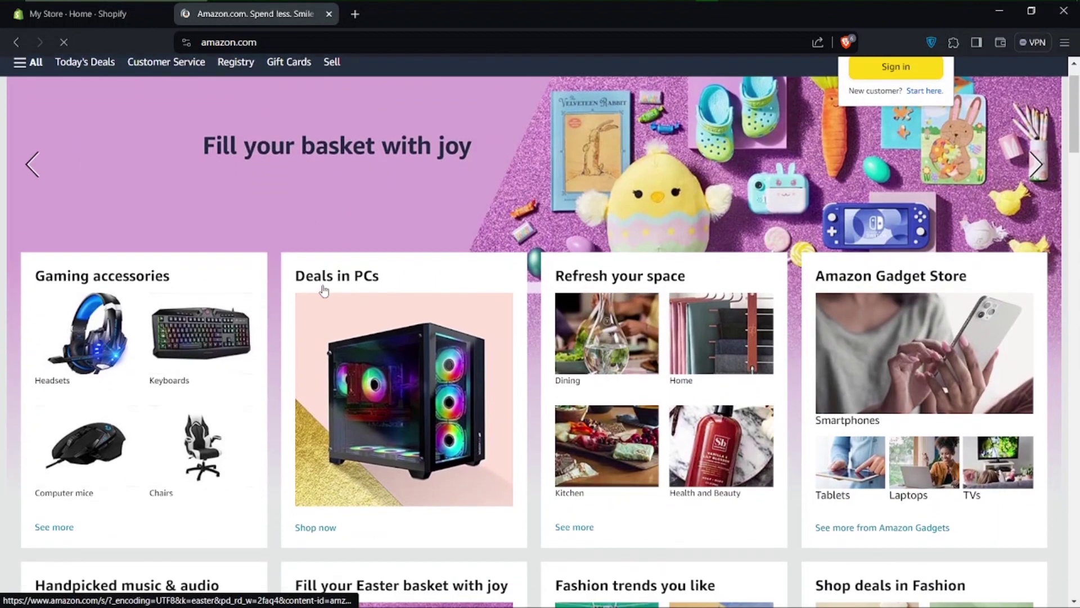
{"action": "scroll", "coordinate": [324, 289], "scroll_direction": "down", "scroll_amount": 5}
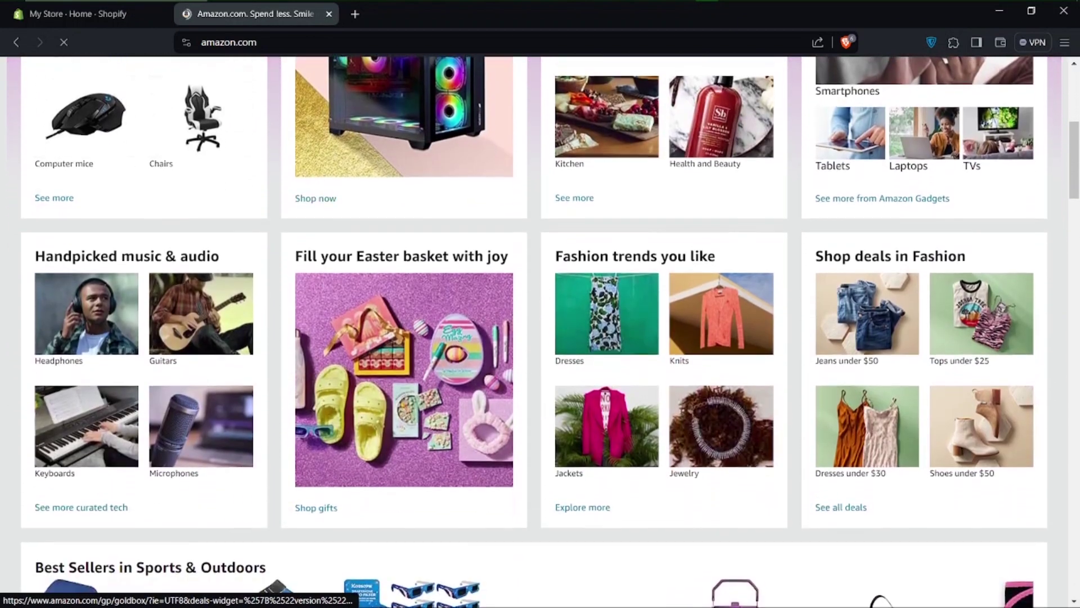
{"action": "scroll", "coordinate": [324, 291], "scroll_direction": "down", "scroll_amount": 7}
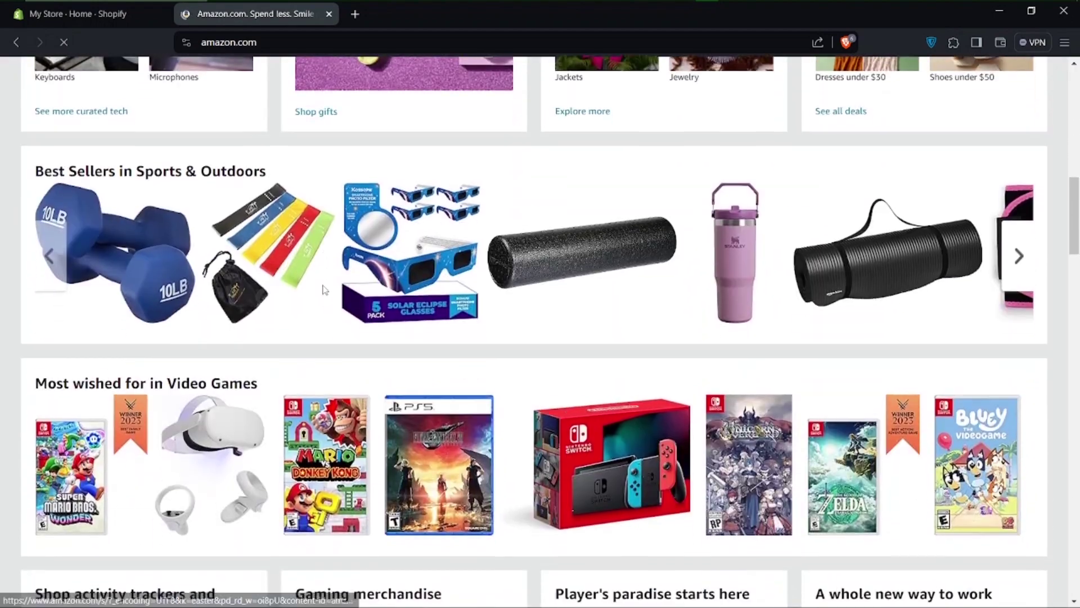
{"action": "scroll", "coordinate": [324, 290], "scroll_direction": "down", "scroll_amount": 8}
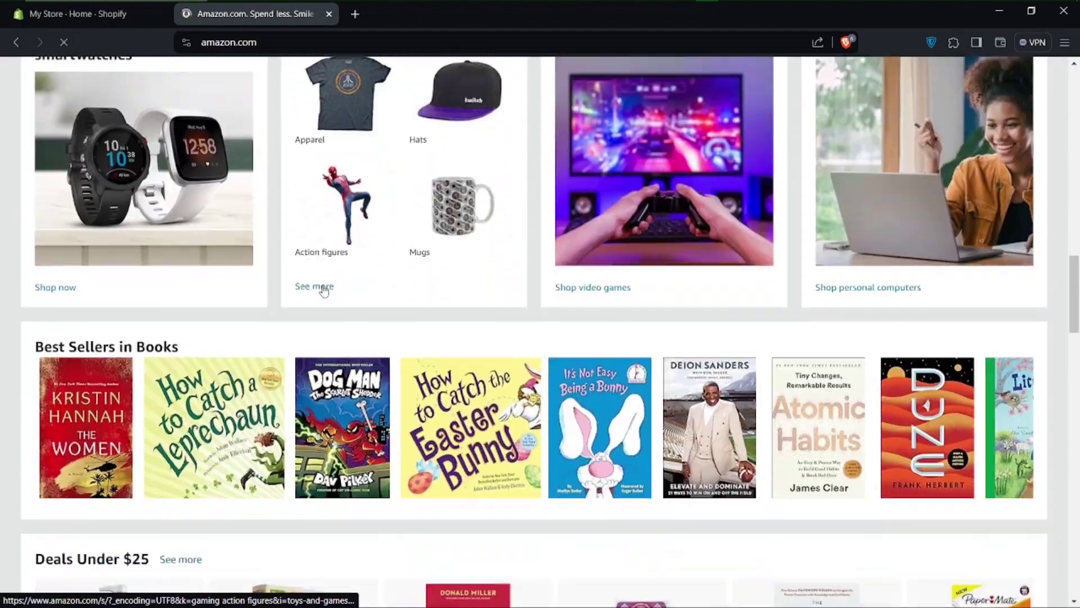
{"action": "scroll", "coordinate": [323, 290], "scroll_direction": "down", "scroll_amount": 7}
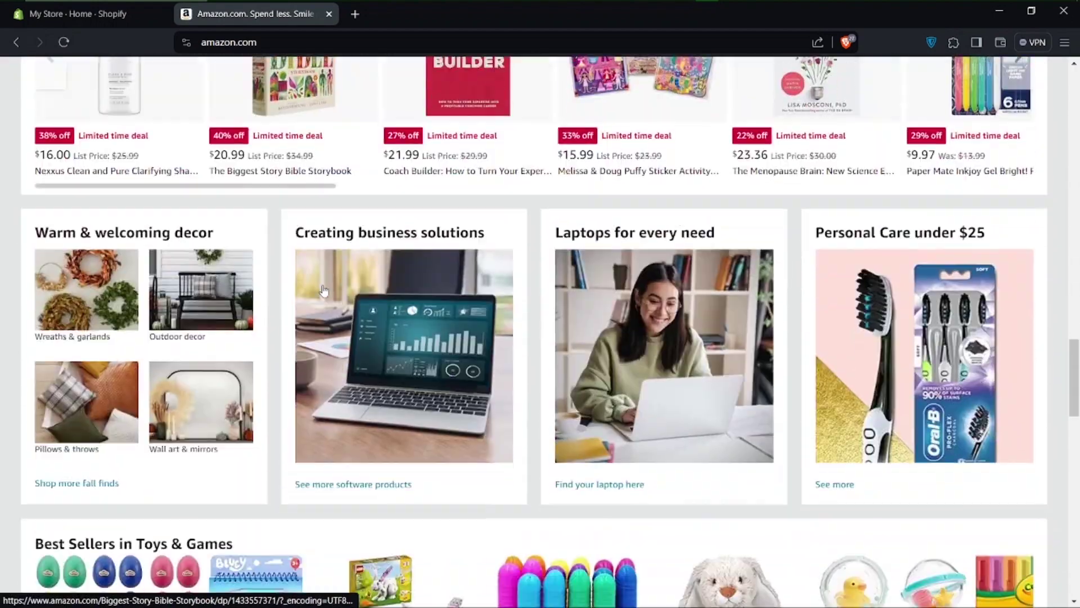
{"action": "scroll", "coordinate": [324, 291], "scroll_direction": "up", "scroll_amount": 20}
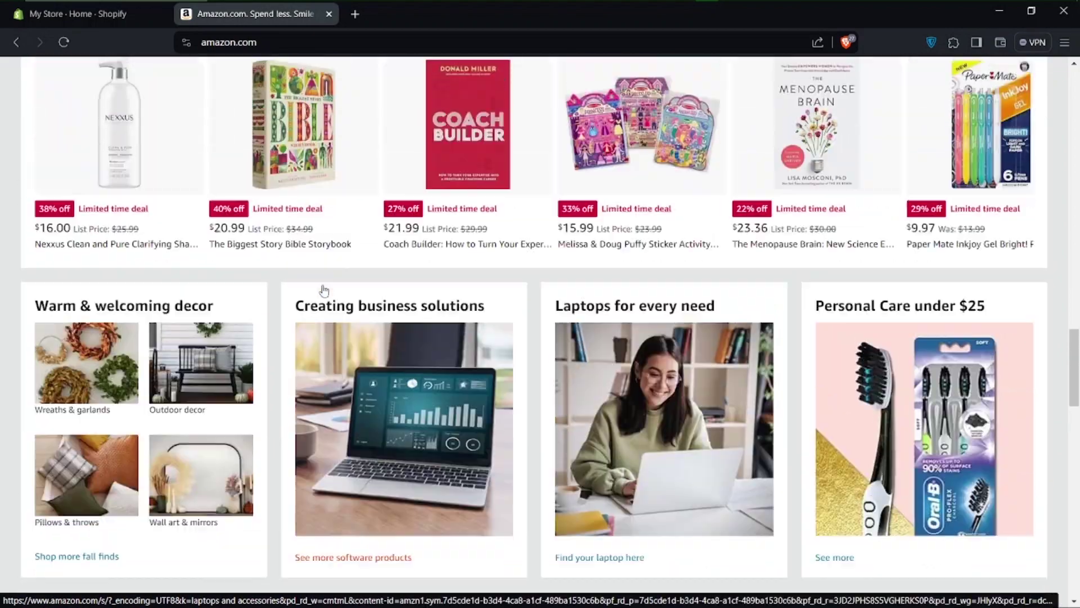
{"action": "scroll", "coordinate": [324, 290], "scroll_direction": "up", "scroll_amount": 5}
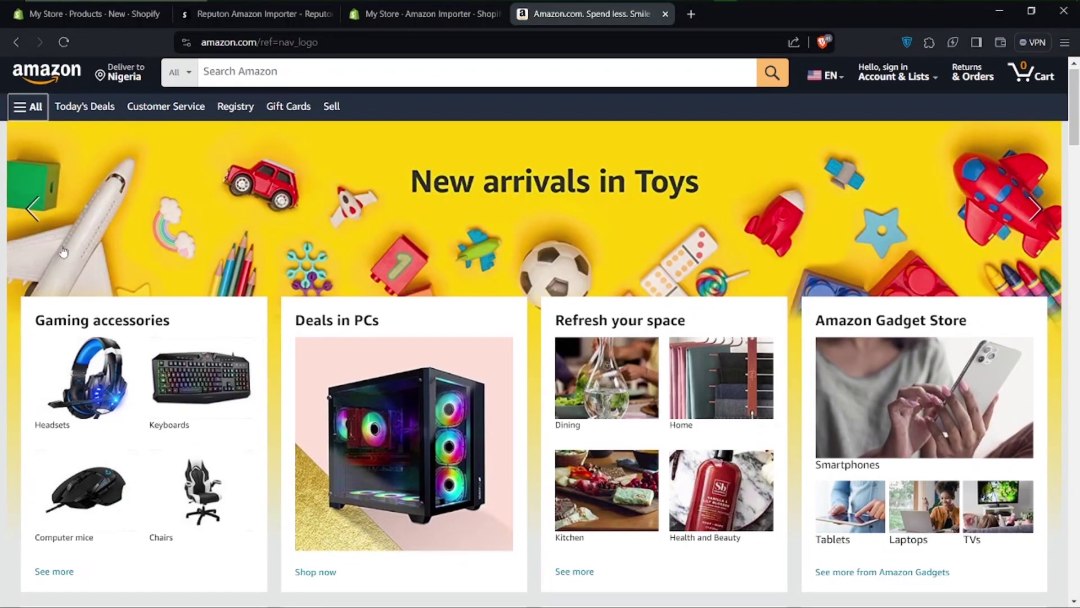
Browse backwards through the promotional banners on the Amazon home page
{"action": "left_click", "coordinate": [35, 209]}
{"action": "left_click", "coordinate": [34, 209]}
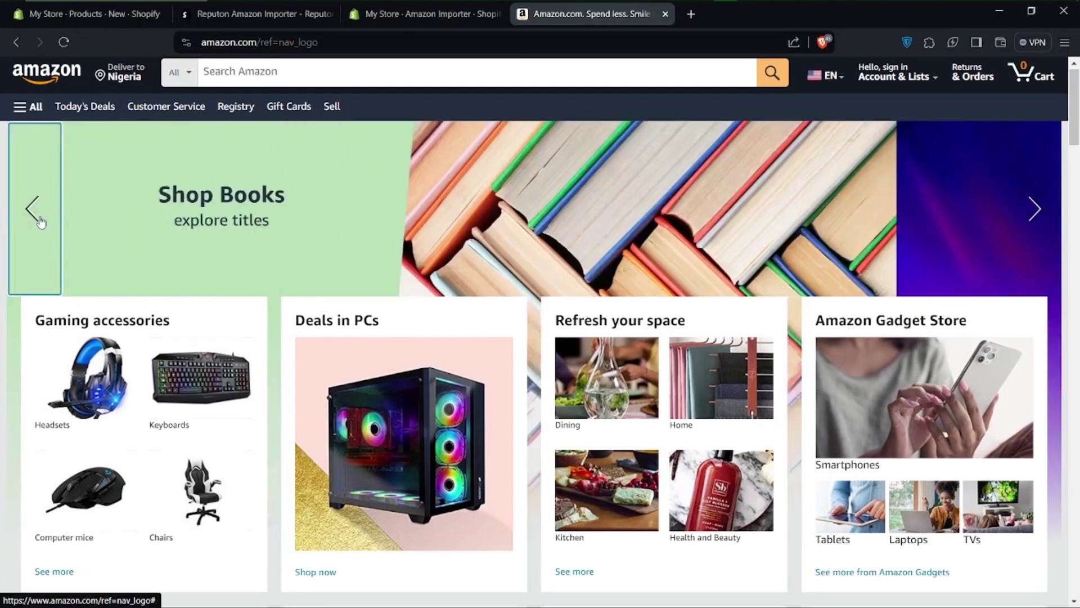
{"action": "left_click", "coordinate": [38, 220]}
{"action": "left_click", "coordinate": [39, 220]}
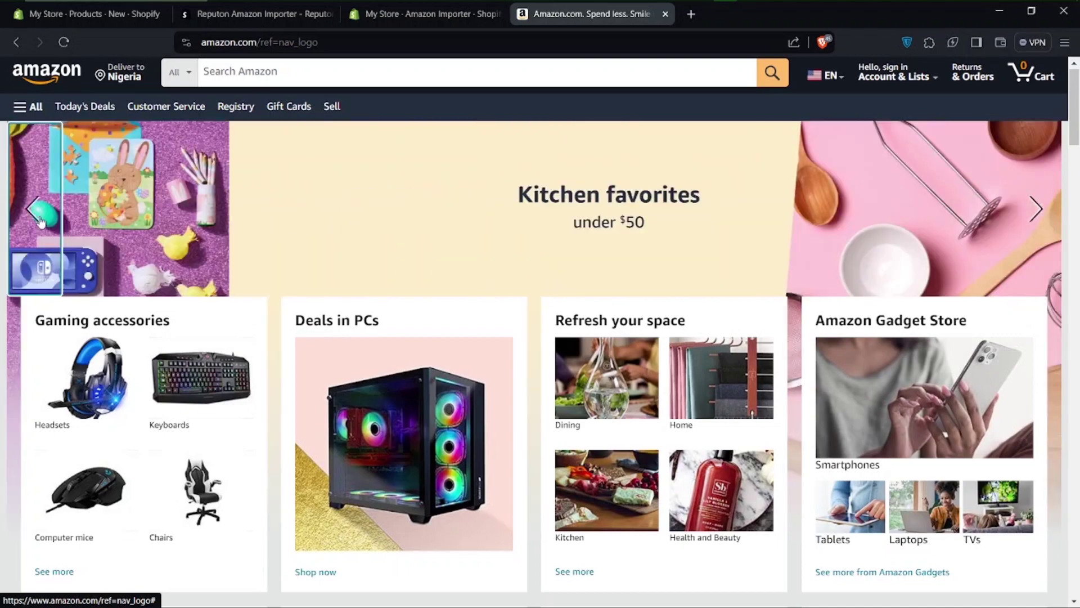
Open the Cell Phones & Accessories category under Electronics and look through its product results
{"action": "left_click", "coordinate": [27, 106]}
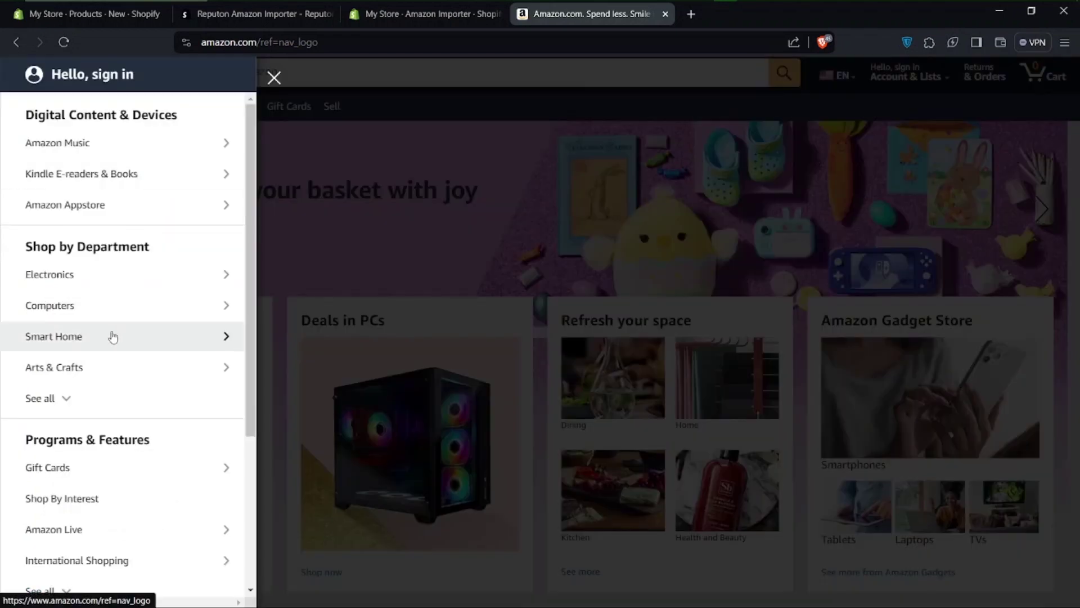
{"action": "left_click", "coordinate": [182, 287]}
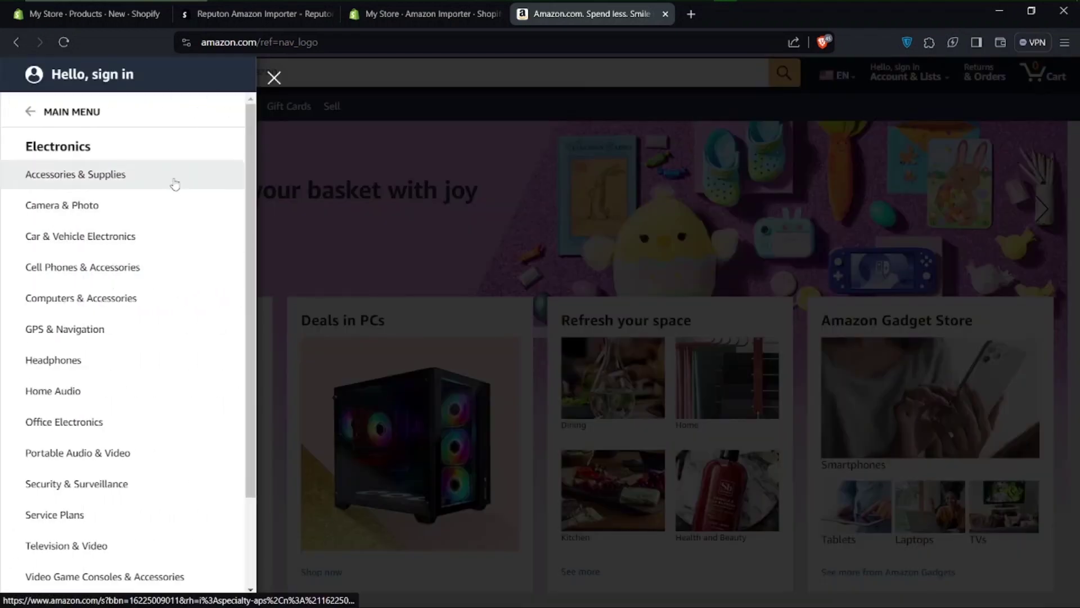
{"action": "left_click", "coordinate": [81, 256]}
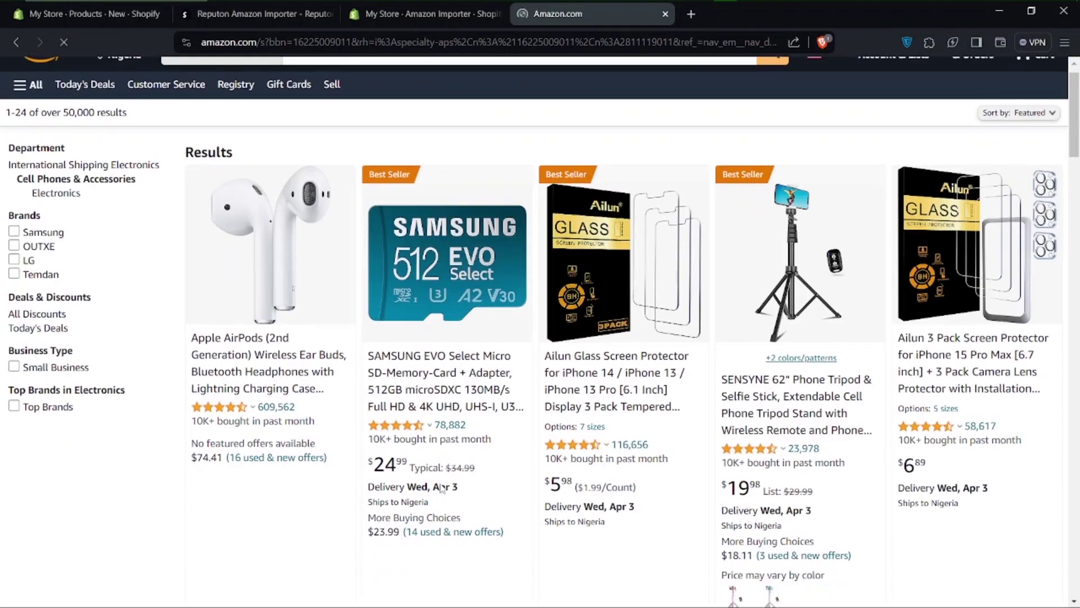
{"action": "scroll", "coordinate": [441, 488], "scroll_direction": "down", "scroll_amount": 5}
{"action": "scroll", "coordinate": [442, 489], "scroll_direction": "down", "scroll_amount": 8}
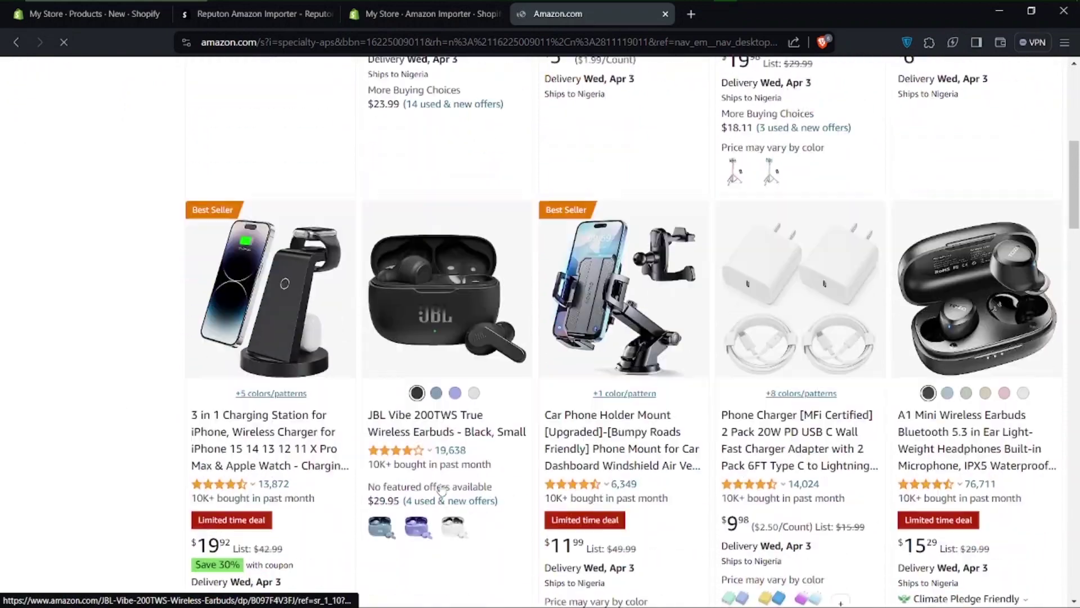
{"action": "scroll", "coordinate": [441, 488], "scroll_direction": "up", "scroll_amount": 5}
{"action": "scroll", "coordinate": [441, 489], "scroll_direction": "up", "scroll_amount": 8}
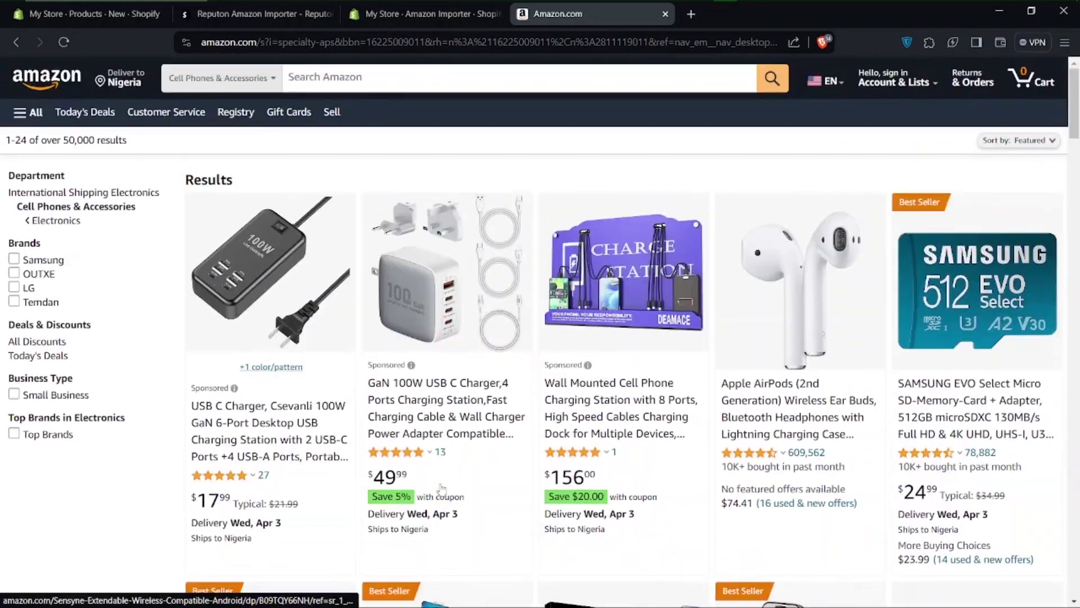
Open the Accessories & Supplies category under Electronics and look through its product results
{"action": "left_click", "coordinate": [21, 112]}
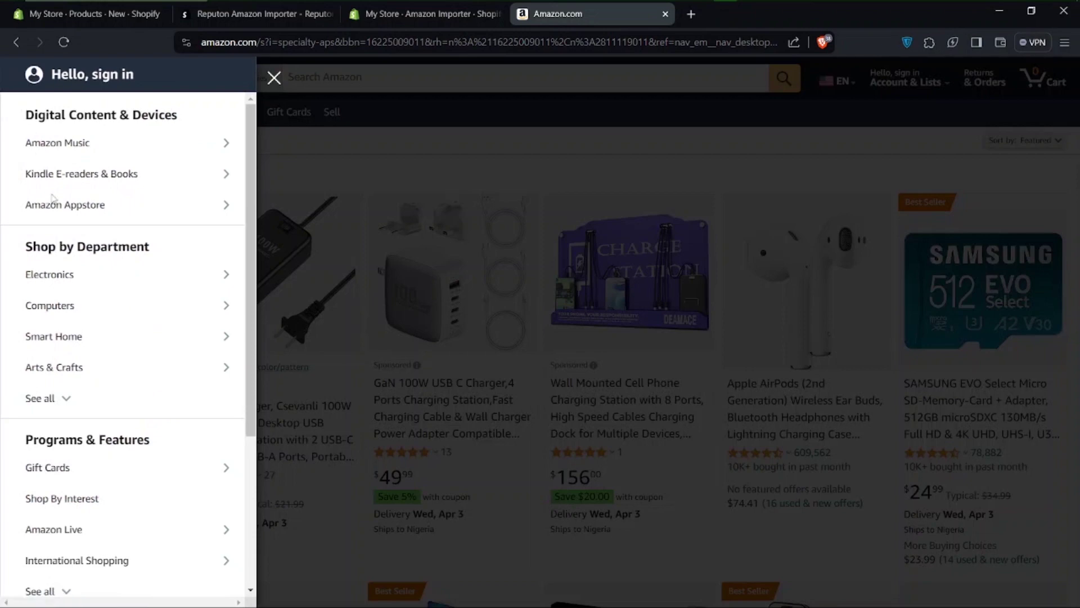
{"action": "left_click", "coordinate": [82, 284]}
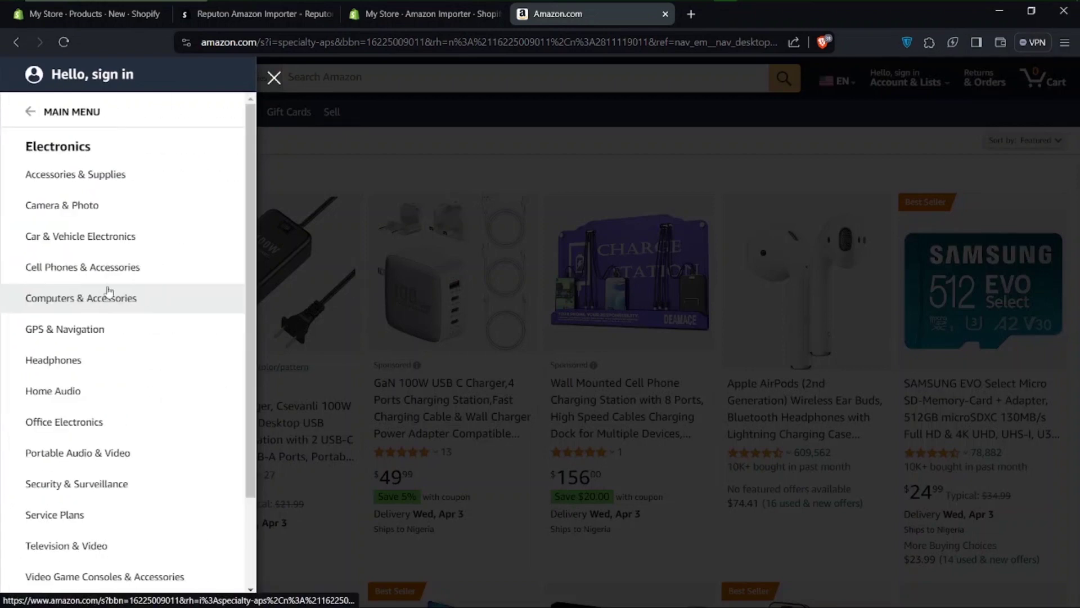
{"action": "left_click", "coordinate": [97, 177]}
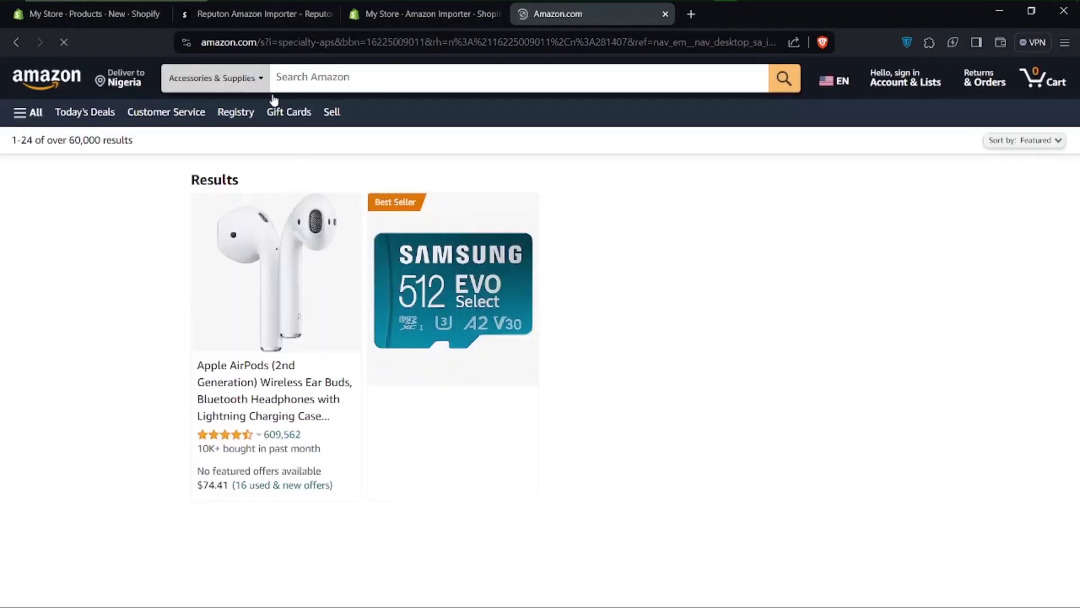
{"action": "scroll", "coordinate": [469, 424], "scroll_direction": "down", "scroll_amount": 7}
{"action": "scroll", "coordinate": [472, 430], "scroll_direction": "up", "scroll_amount": 5}
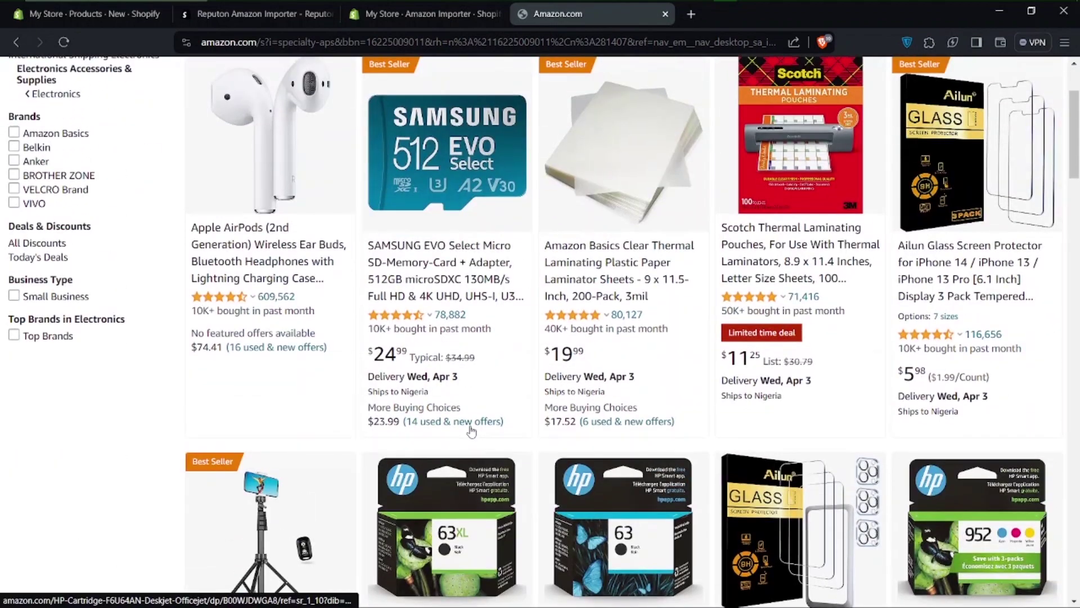
{"action": "scroll", "coordinate": [471, 430], "scroll_direction": "up", "scroll_amount": 3}
Open the Needlework category under Arts & Crafts and view the Liquitex BASICS Gesso product page
{"action": "left_click", "coordinate": [23, 110]}
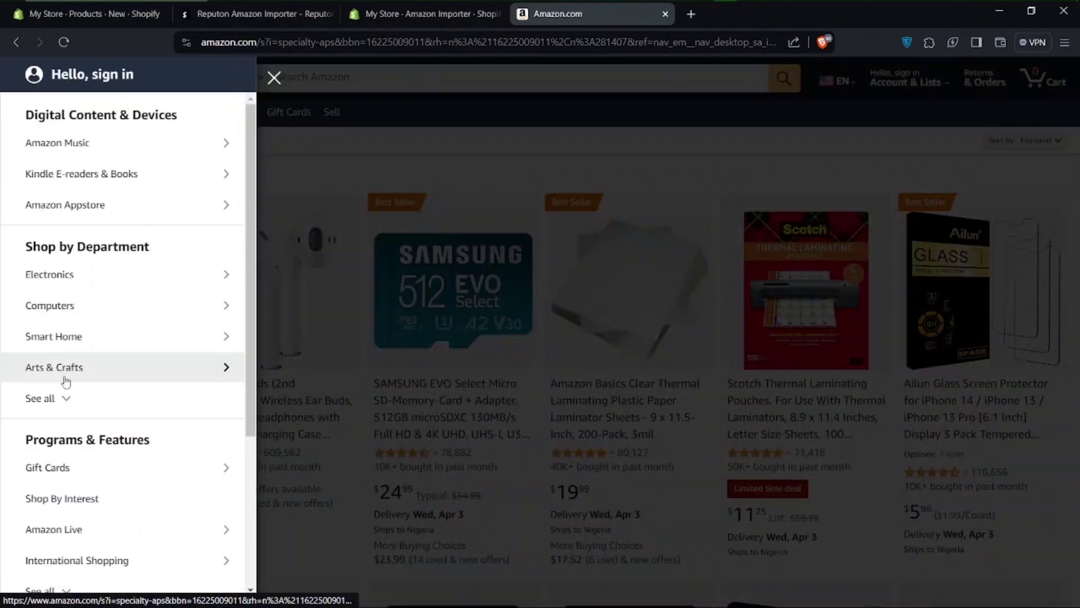
{"action": "left_click", "coordinate": [65, 377]}
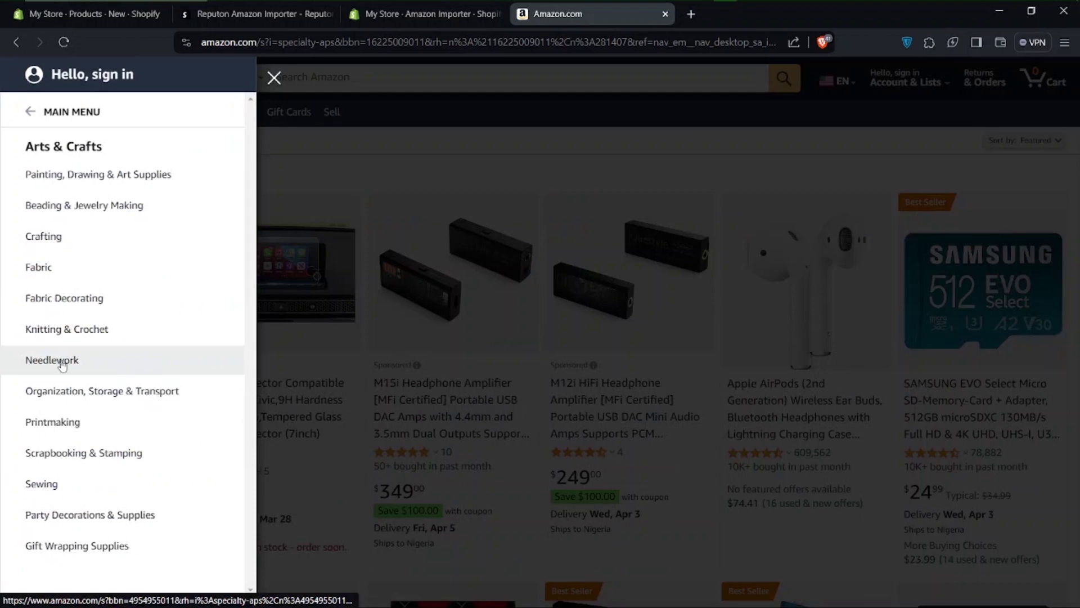
{"action": "left_click", "coordinate": [63, 365]}
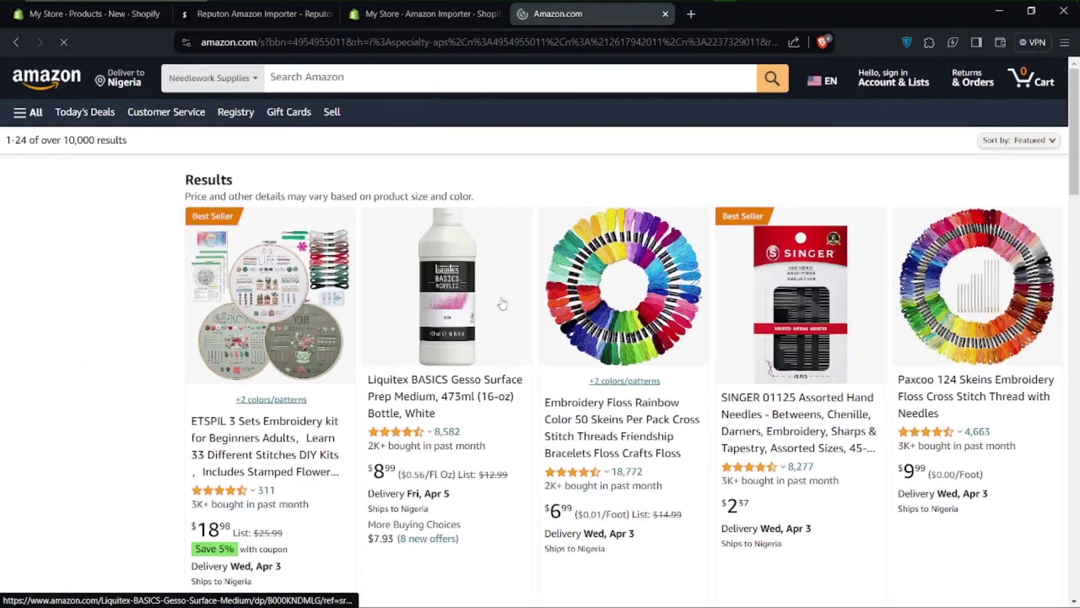
{"action": "left_click", "coordinate": [495, 303]}
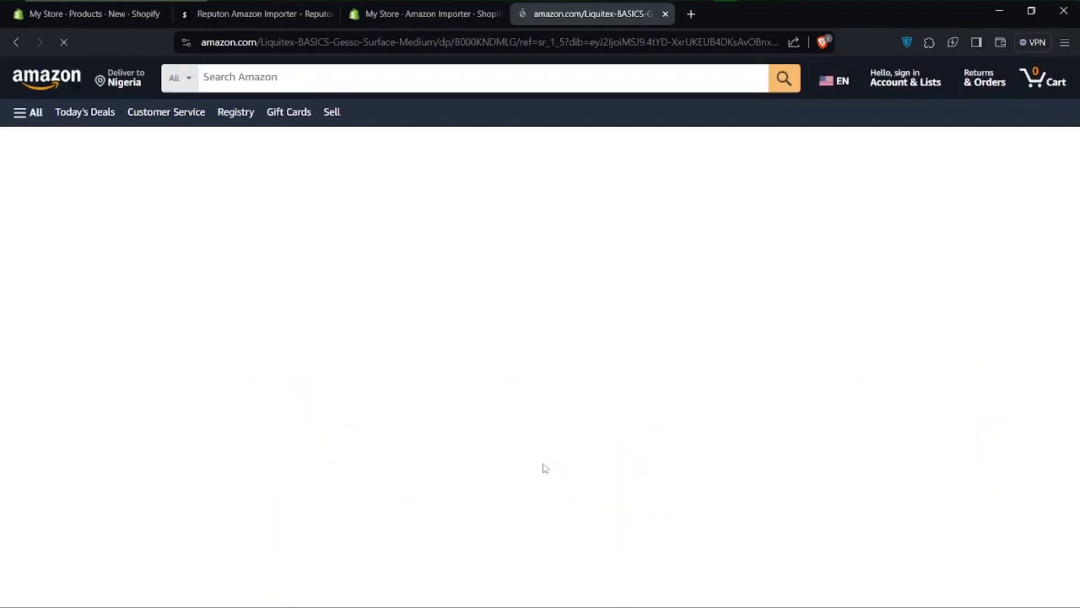
{"action": "scroll", "coordinate": [514, 475], "scroll_direction": "down", "scroll_amount": 3}
{"action": "scroll", "coordinate": [514, 475], "scroll_direction": "up", "scroll_amount": 3}
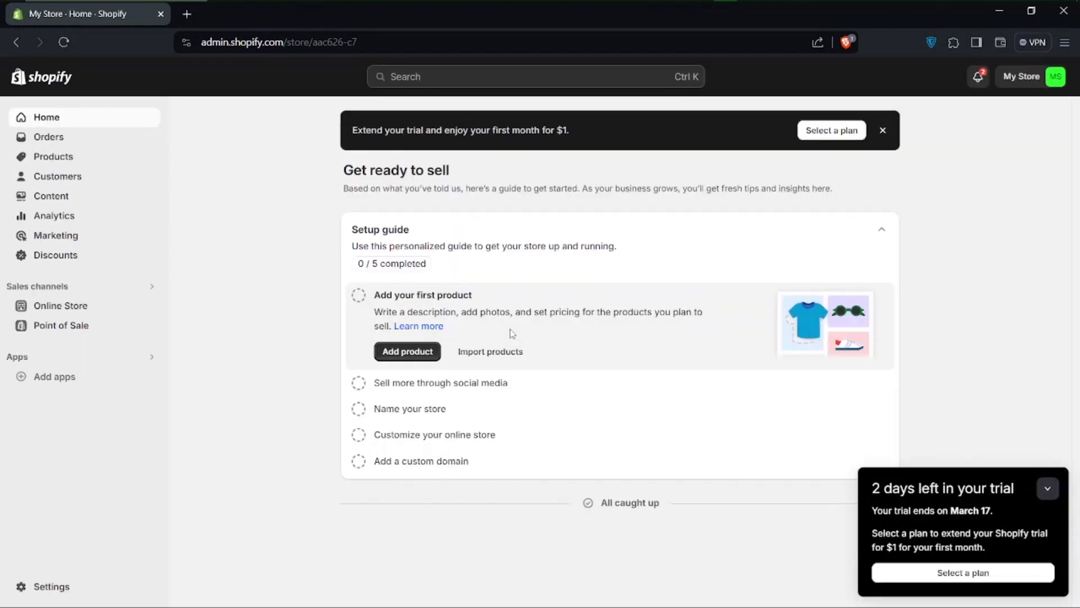
In the Shopify admin, start adding an app and open the Shopify App Store
{"action": "left_click", "coordinate": [74, 377]}
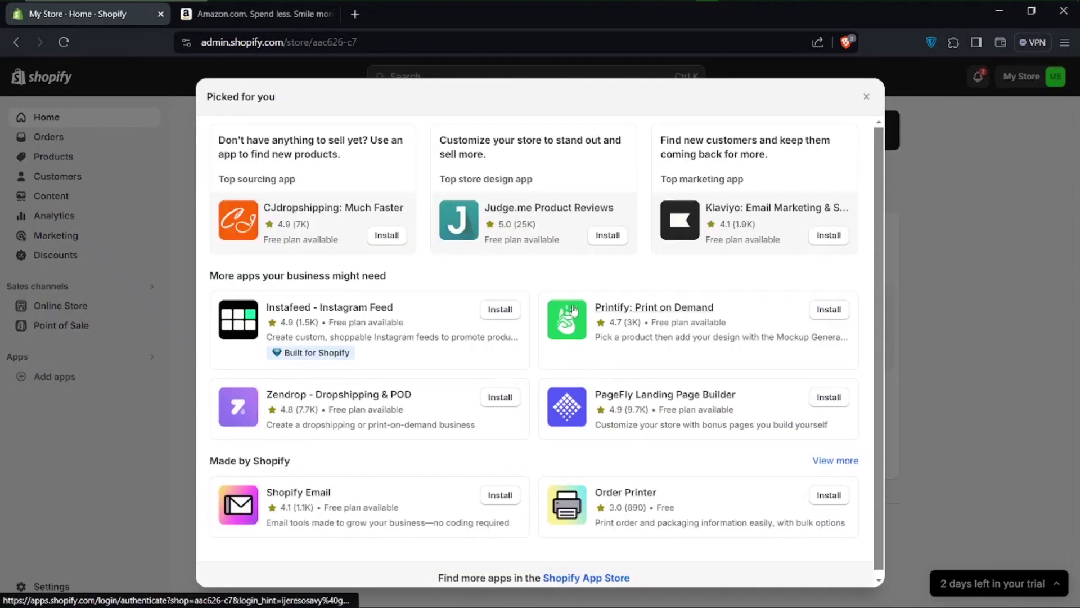
{"action": "scroll", "coordinate": [563, 506], "scroll_direction": "down", "scroll_amount": 1}
{"action": "left_click", "coordinate": [586, 578]}
Search the App Store for "amazon importer" and start installing Reputon Amazon Importer from its listing
{"action": "left_click", "coordinate": [416, 84]}
{"action": "type", "text": "AMAZON IM"}
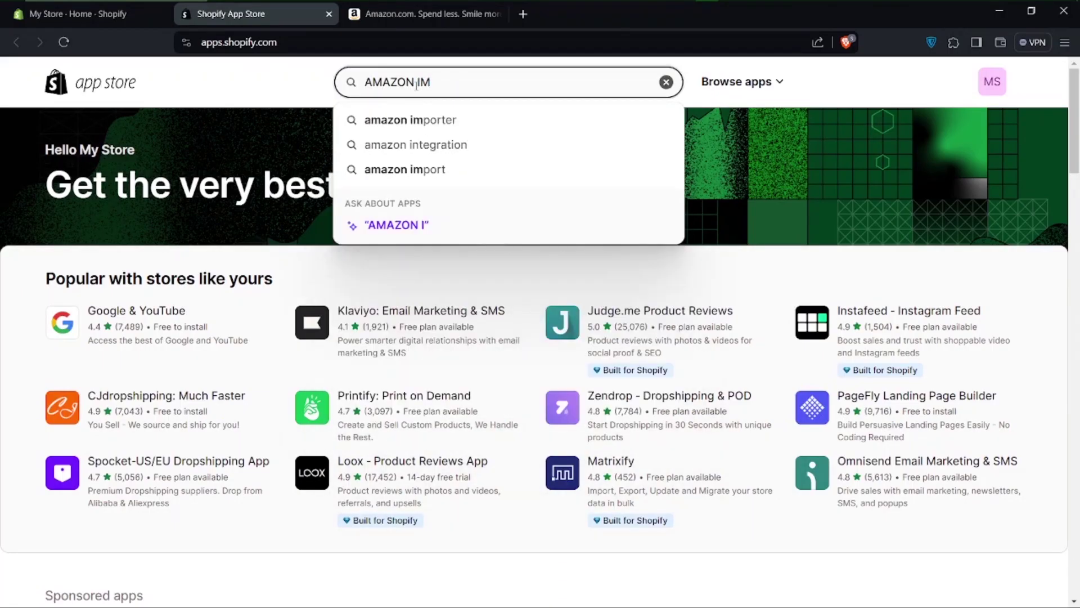
{"action": "left_click", "coordinate": [414, 119]}
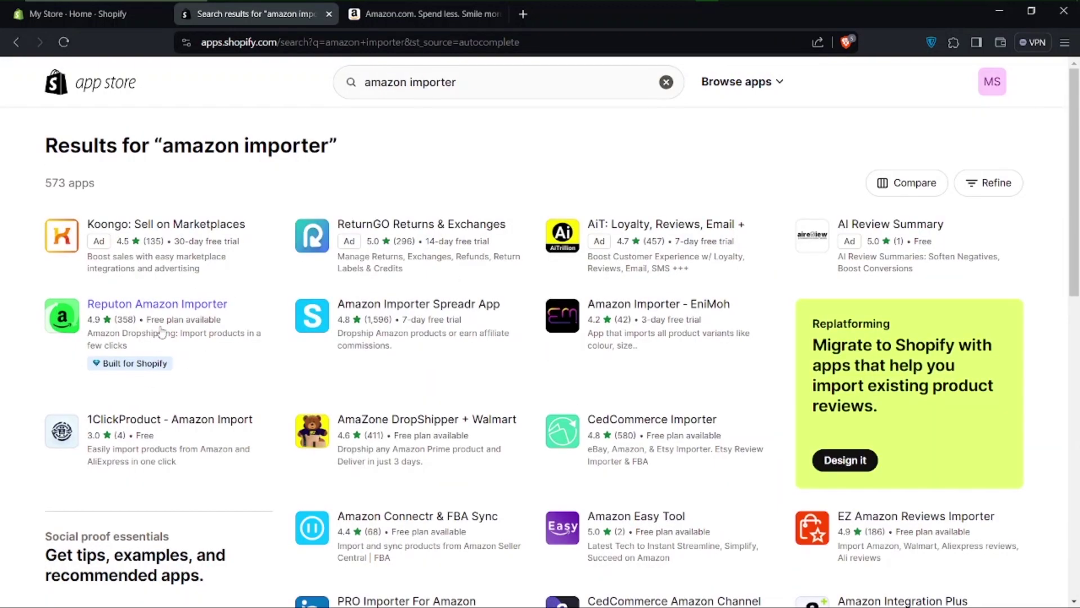
{"action": "left_click", "coordinate": [157, 304]}
{"action": "left_click", "coordinate": [253, 313]}
Review the Lite, Standard and Advanced plan prices in the Reputon Amazon Importer listing
{"action": "scroll", "coordinate": [350, 346], "scroll_direction": "down", "scroll_amount": 2}
{"action": "scroll", "coordinate": [351, 348], "scroll_direction": "down", "scroll_amount": 8}
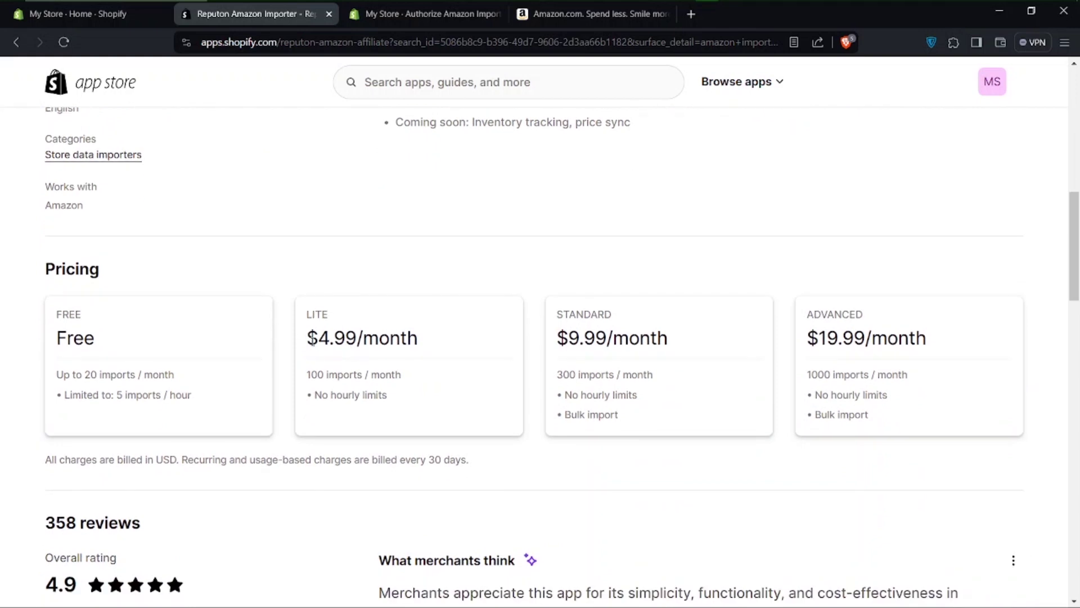
{"action": "left_click_drag", "start_coordinate": [307, 337], "coordinate": [430, 340]}
{"action": "left_click", "coordinate": [433, 341]}
{"action": "left_click_drag", "start_coordinate": [557, 338], "coordinate": [669, 336]}
{"action": "left_click_drag", "start_coordinate": [808, 339], "coordinate": [909, 339]}
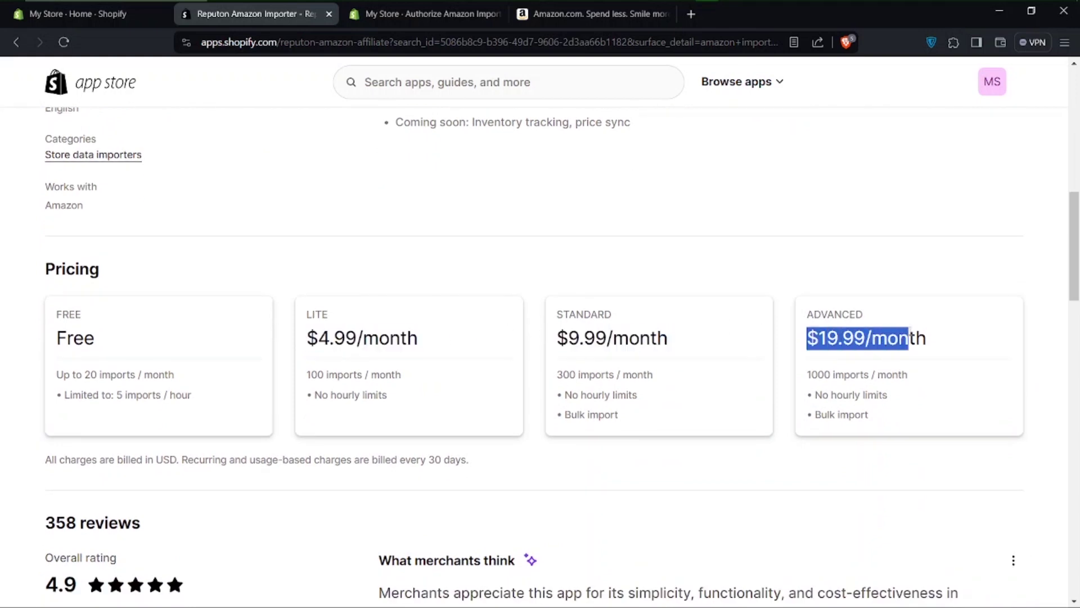
{"action": "left_click", "coordinate": [941, 340]}
Switch to the installed Amazon Importer app and go through its product tour to the first product import
{"action": "key", "text": "ctrl+Tab"}
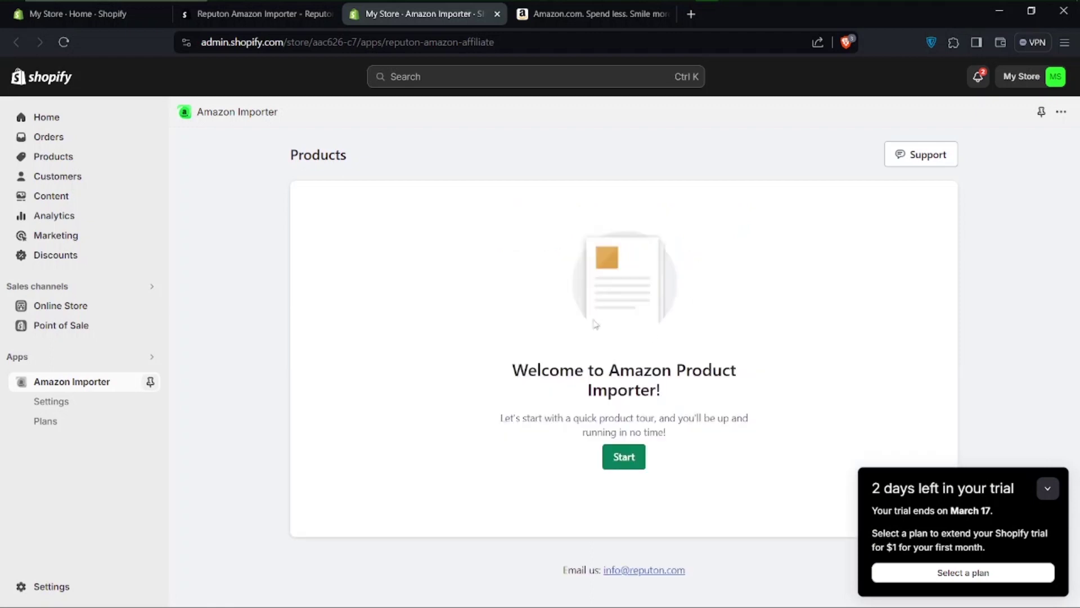
{"action": "left_click", "coordinate": [625, 457]}
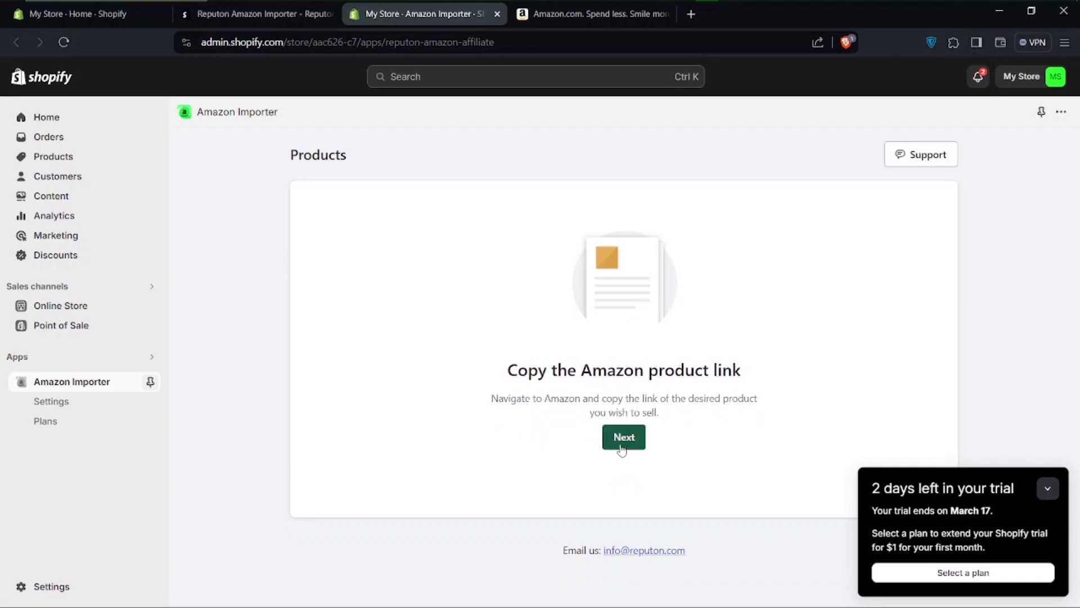
{"action": "left_click", "coordinate": [619, 443]}
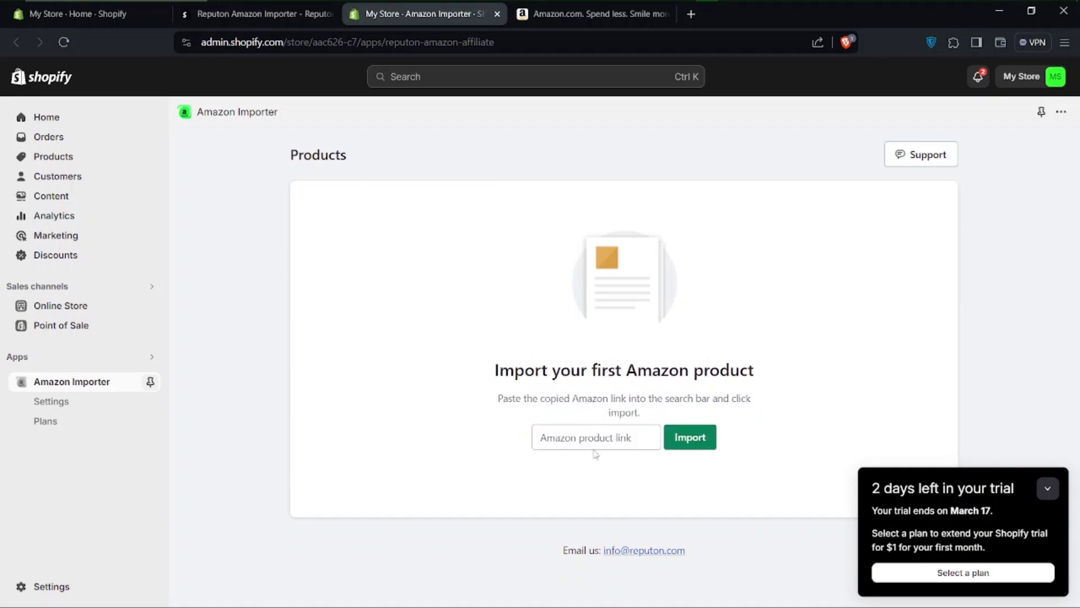
Open the Amazon Basics High-Density Round Foam Roller page on Amazon and copy its link
{"action": "left_click", "coordinate": [591, 13]}
{"action": "scroll", "coordinate": [585, 450], "scroll_direction": "down", "scroll_amount": 10}
{"action": "left_click", "coordinate": [585, 306]}
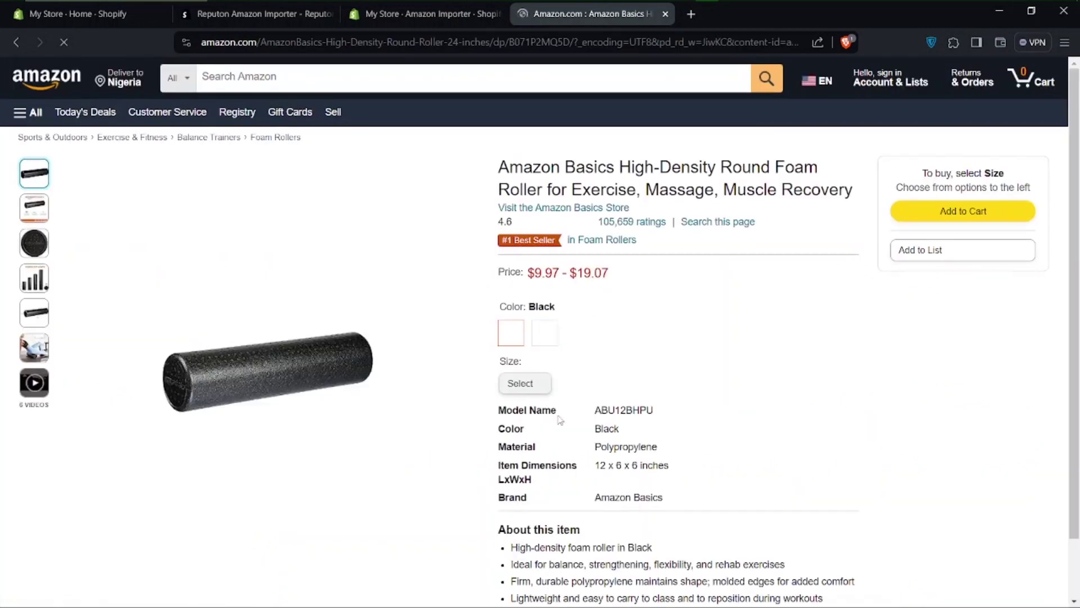
{"action": "left_click", "coordinate": [501, 42]}
{"action": "key", "text": "ctrl+c"}
Import the foam roller into Amazon Importer using the copied link and review its short description in the preview
{"action": "left_click", "coordinate": [422, 14]}
{"action": "left_click", "coordinate": [596, 437]}
{"action": "key", "text": "ctrl+v"}
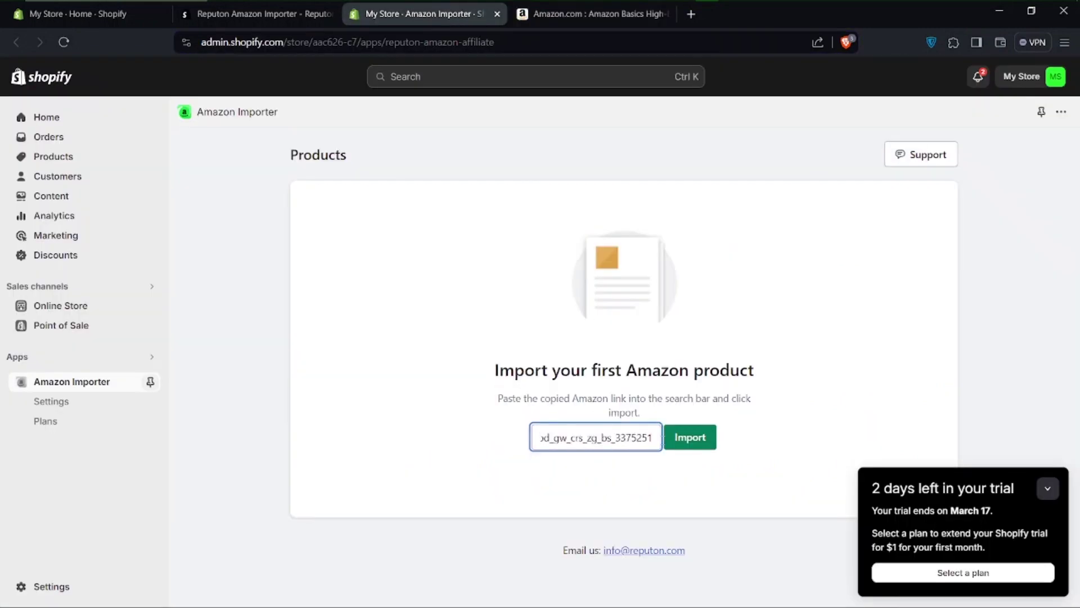
{"action": "left_click", "coordinate": [696, 435]}
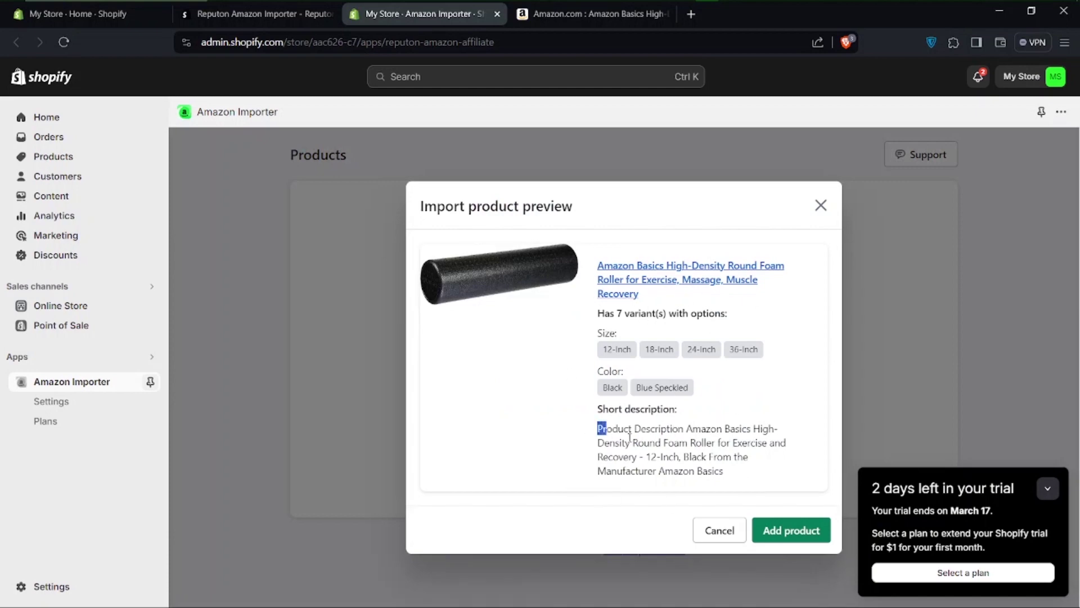
{"action": "left_click_drag", "start_coordinate": [630, 438], "coordinate": [710, 470]}
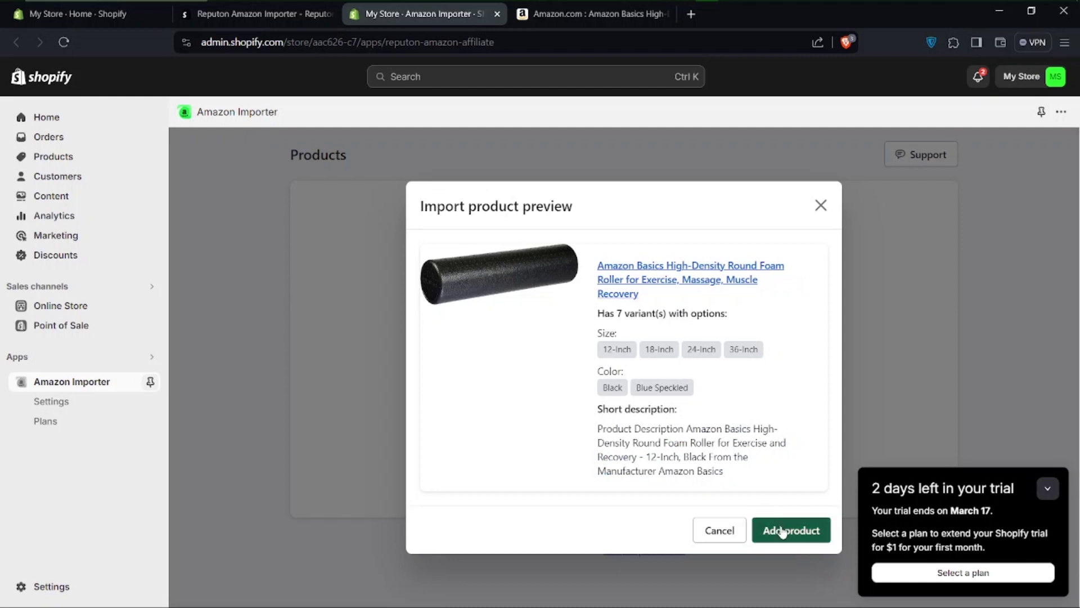
Add the previewed foam roller to the store and check its status and variants in the importer's product list
{"action": "left_click", "coordinate": [784, 529]}
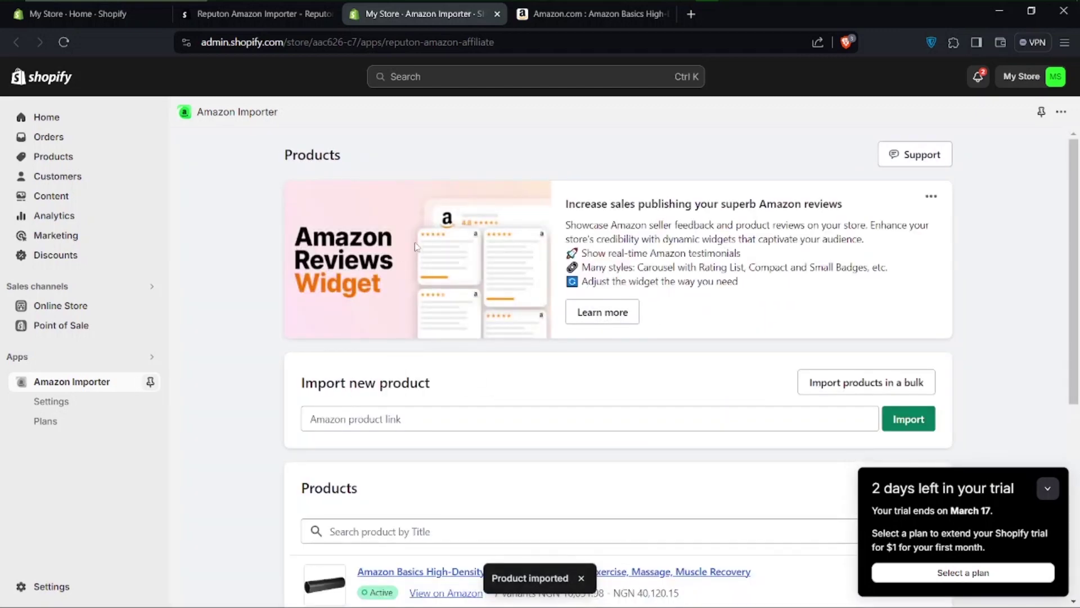
{"action": "scroll", "coordinate": [635, 349], "scroll_direction": "down", "scroll_amount": 4}
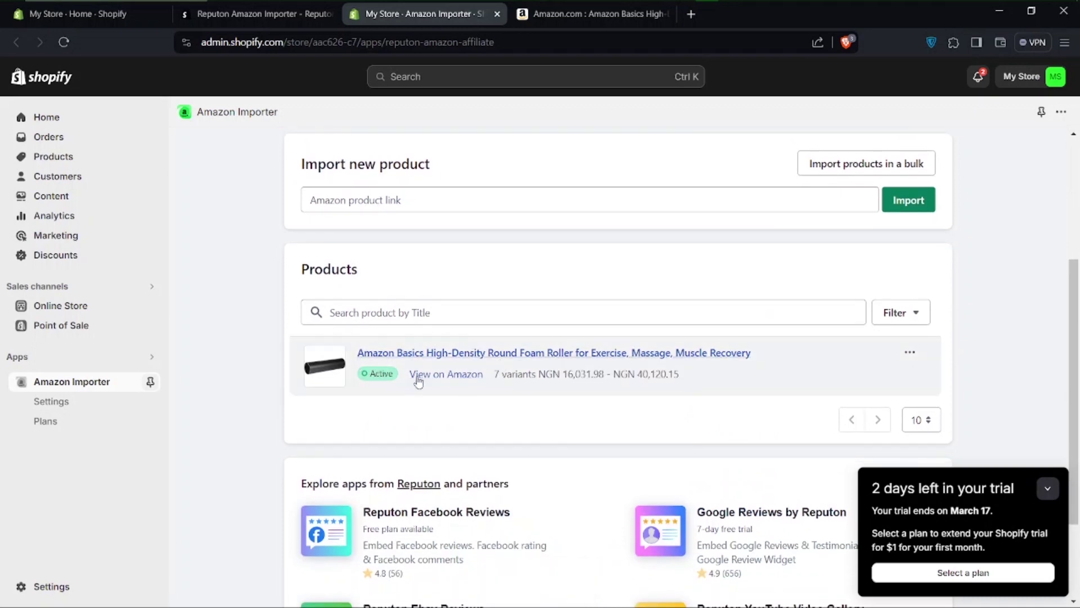
{"action": "mouse_move", "coordinate": [373, 383]}
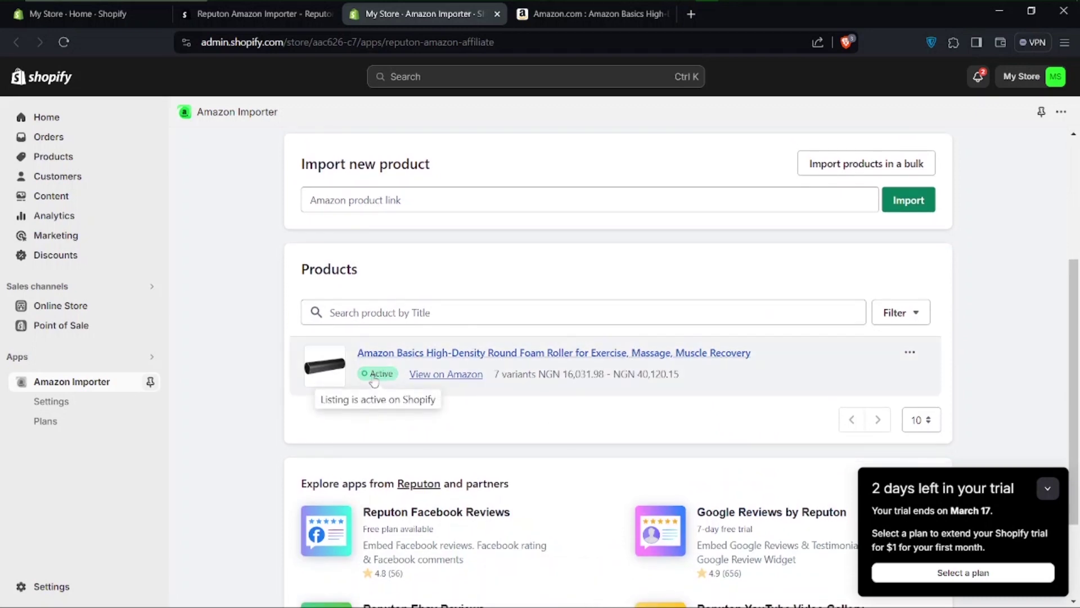
{"action": "scroll", "coordinate": [872, 390], "scroll_direction": "down", "scroll_amount": 2}
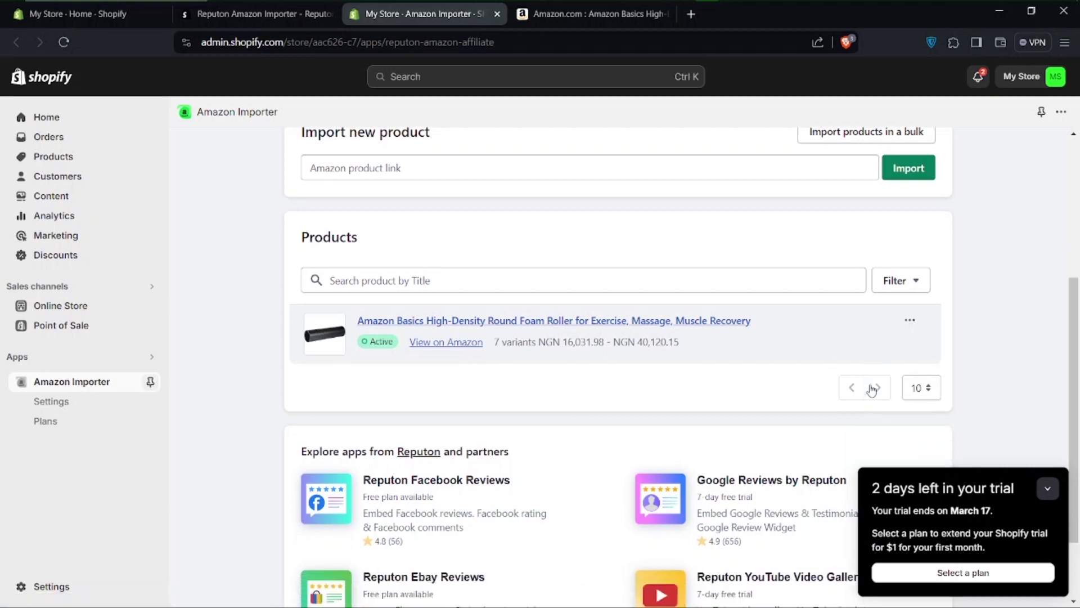
{"action": "scroll", "coordinate": [871, 390], "scroll_direction": "down", "scroll_amount": 1}
{"action": "scroll", "coordinate": [870, 386], "scroll_direction": "up", "scroll_amount": 3}
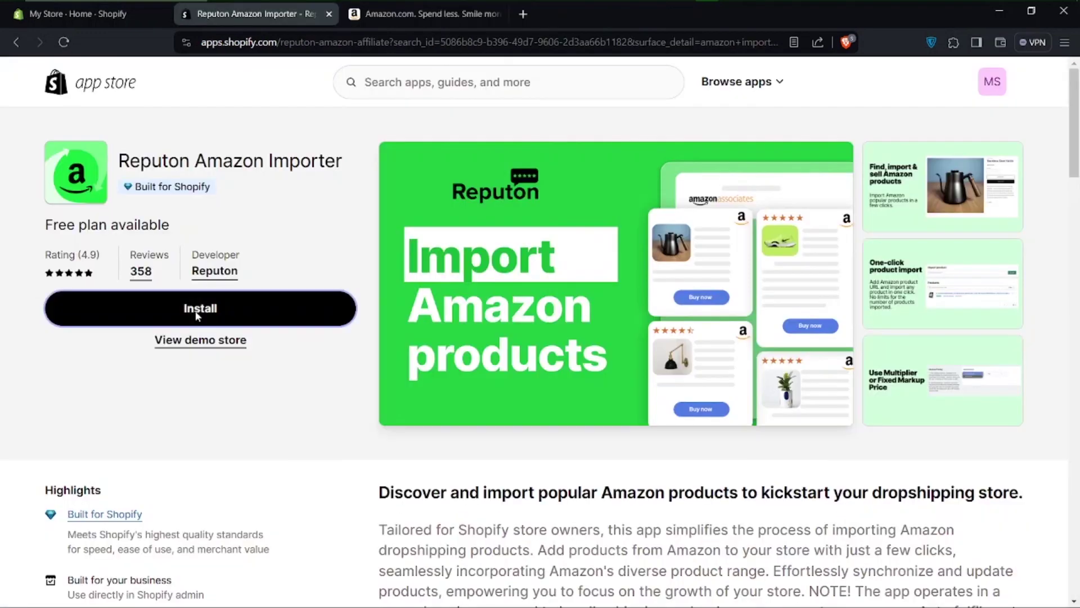
{"action": "left_click", "coordinate": [198, 314]}
Go to the store's product list in the Shopify admin and start a new product, ready to enter its title
{"action": "key", "text": "ctrl+shift+Tab"}
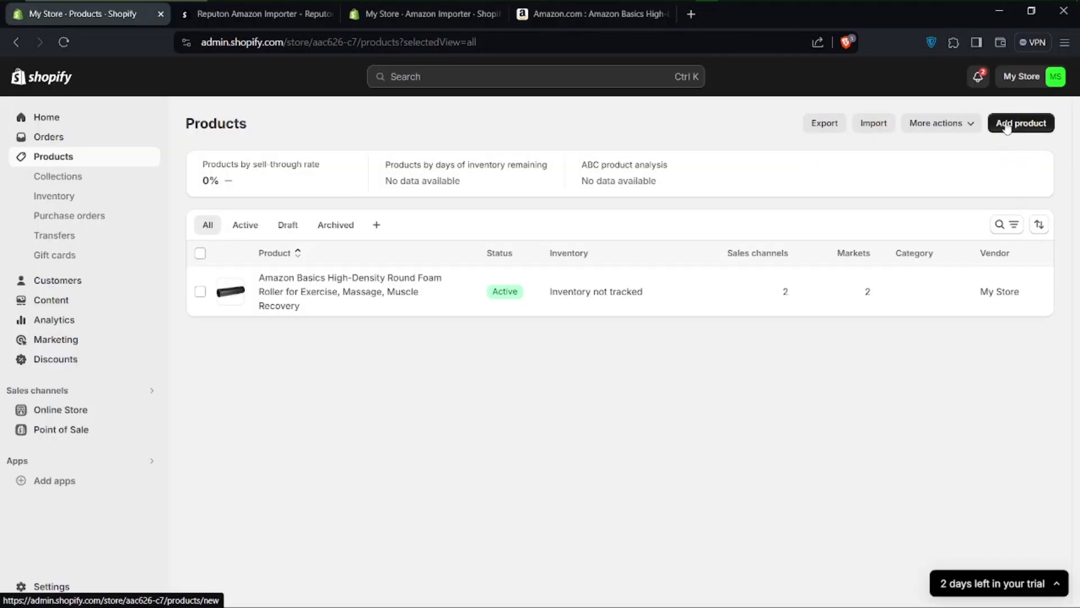
{"action": "left_click", "coordinate": [1005, 124]}
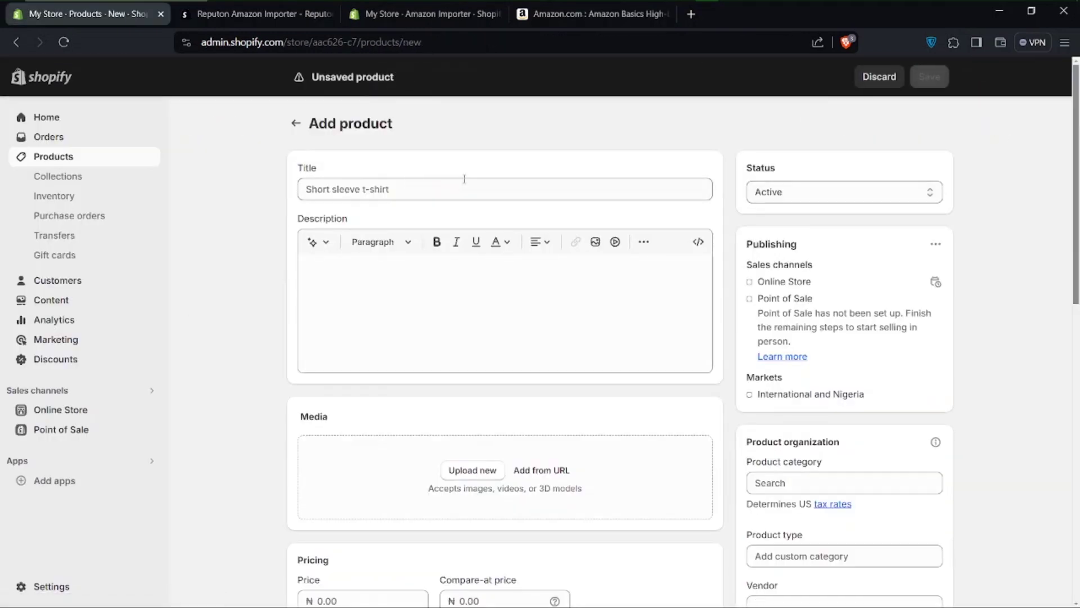
{"action": "left_click", "coordinate": [386, 189]}
Open The Original Body Roller foam roller page on Amazon and copy its full title into the new product's title
{"action": "left_click", "coordinate": [591, 13]}
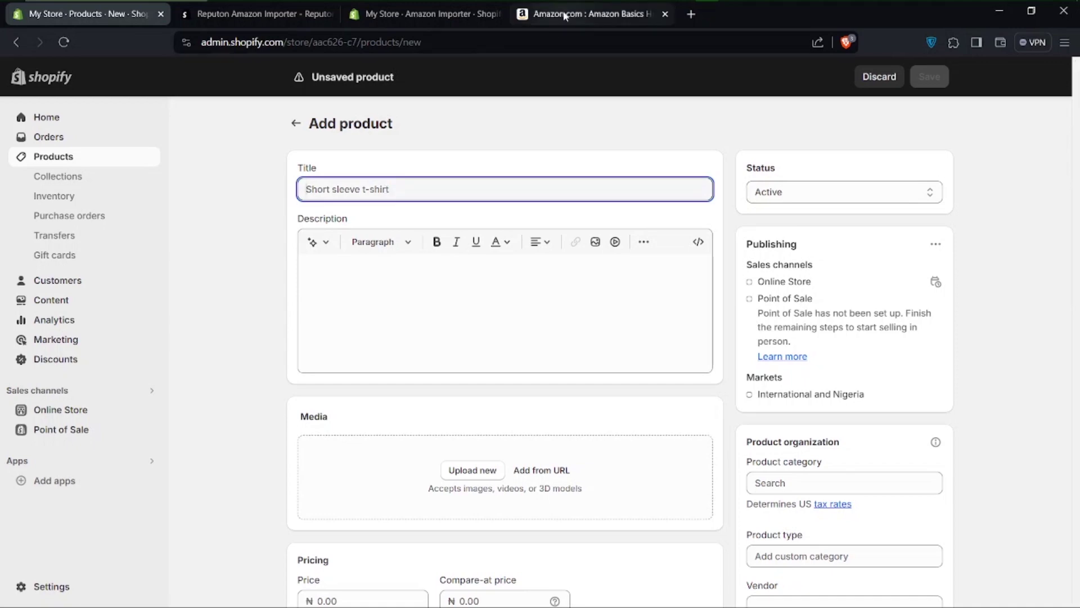
{"action": "scroll", "coordinate": [341, 450], "scroll_direction": "down", "scroll_amount": 7}
{"action": "left_click_drag", "start_coordinate": [341, 451], "coordinate": [427, 486]}
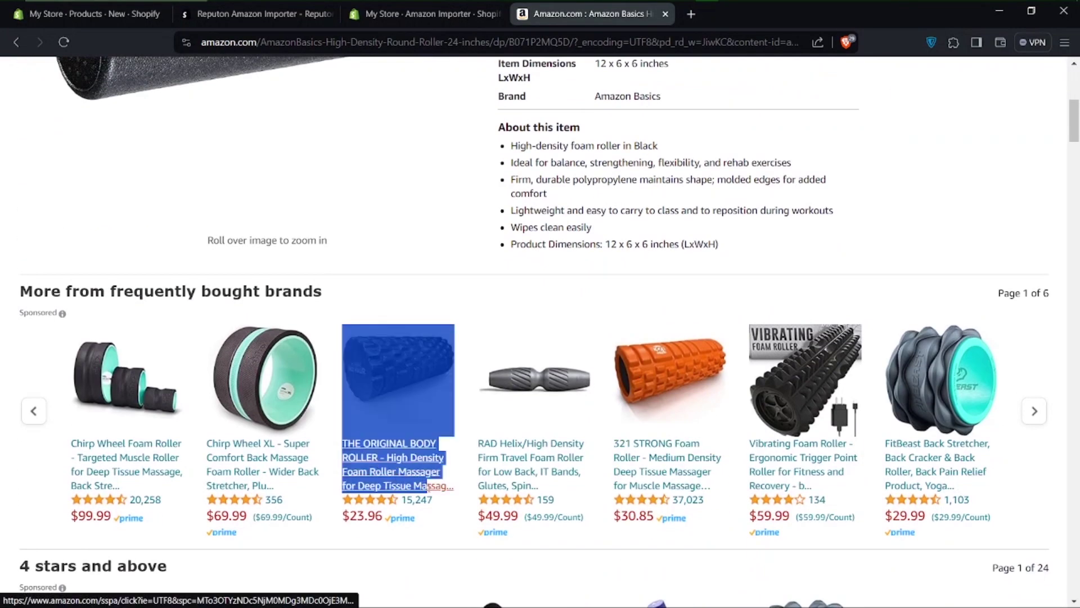
{"action": "left_click", "coordinate": [375, 442]}
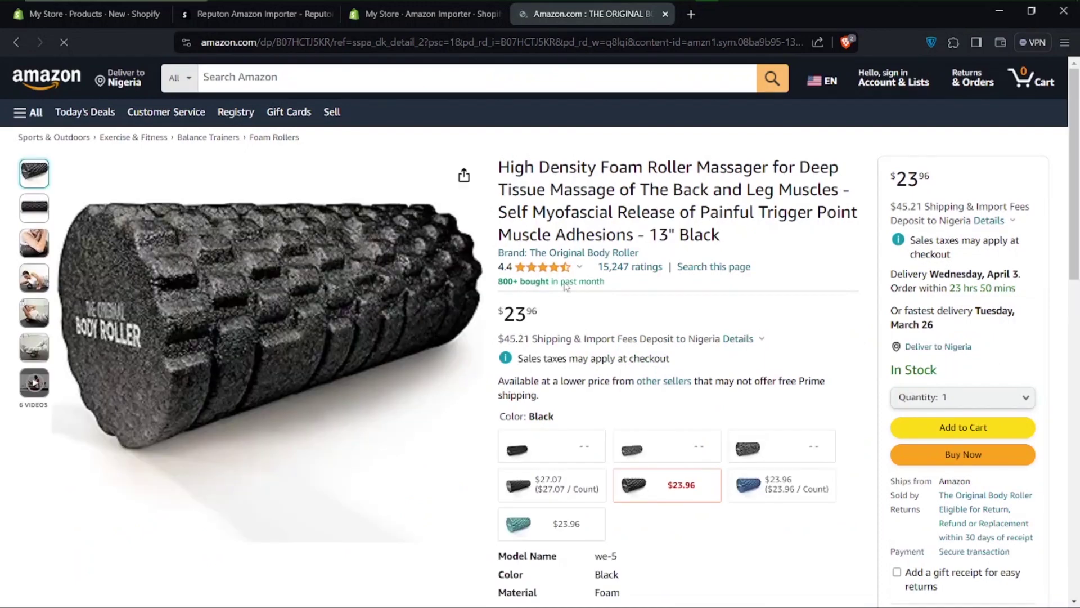
{"action": "left_click_drag", "start_coordinate": [498, 167], "coordinate": [726, 235]}
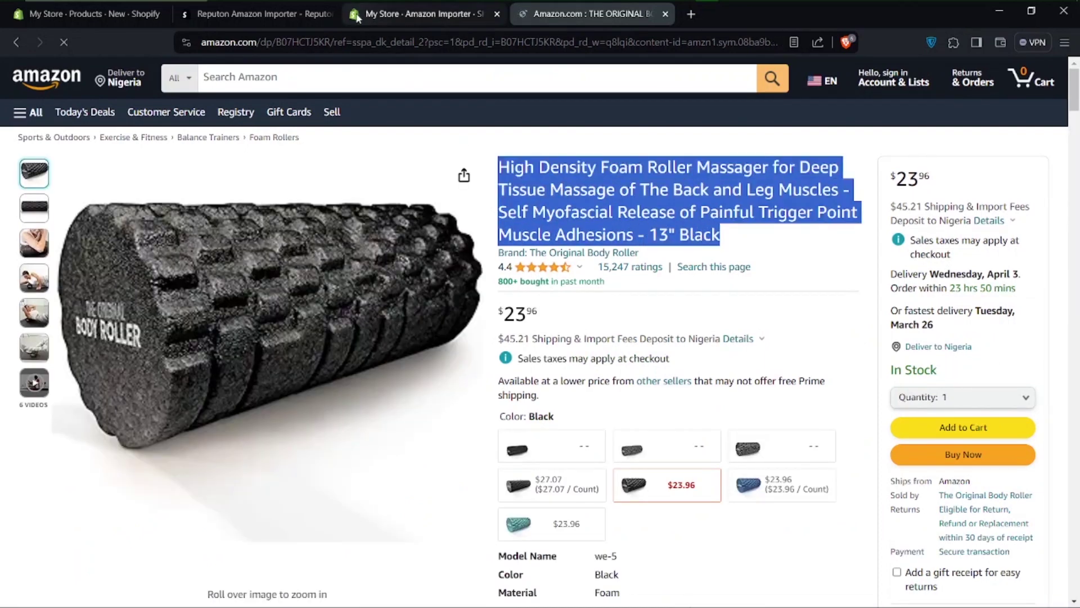
{"action": "left_click", "coordinate": [84, 13]}
{"action": "key", "text": "ctrl+v"}
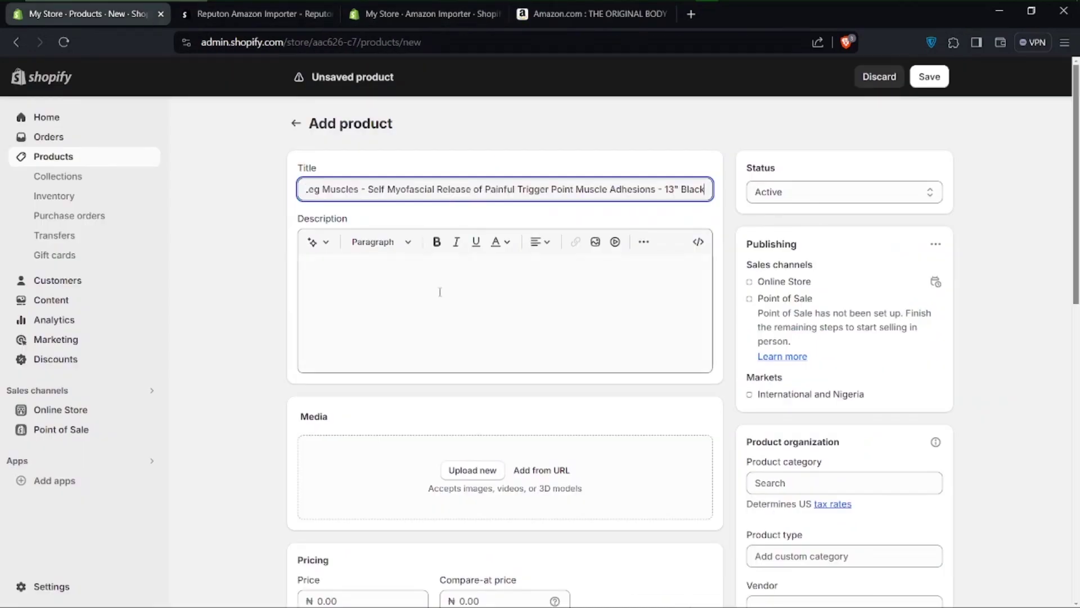
Copy the complete "About this item" section from the Amazon body roller page into the new product's description
{"action": "left_click", "coordinate": [439, 292]}
{"action": "left_click", "coordinate": [591, 13]}
{"action": "scroll", "coordinate": [614, 426], "scroll_direction": "down", "scroll_amount": 3}
{"action": "scroll", "coordinate": [613, 426], "scroll_direction": "down", "scroll_amount": 4}
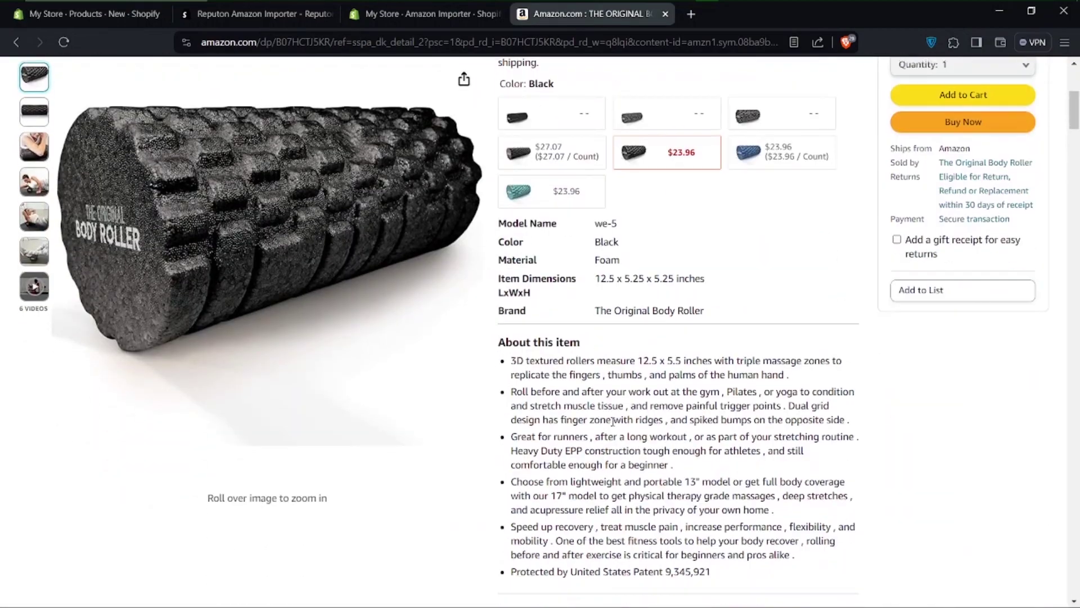
{"action": "left_click_drag", "start_coordinate": [498, 340], "coordinate": [738, 574]}
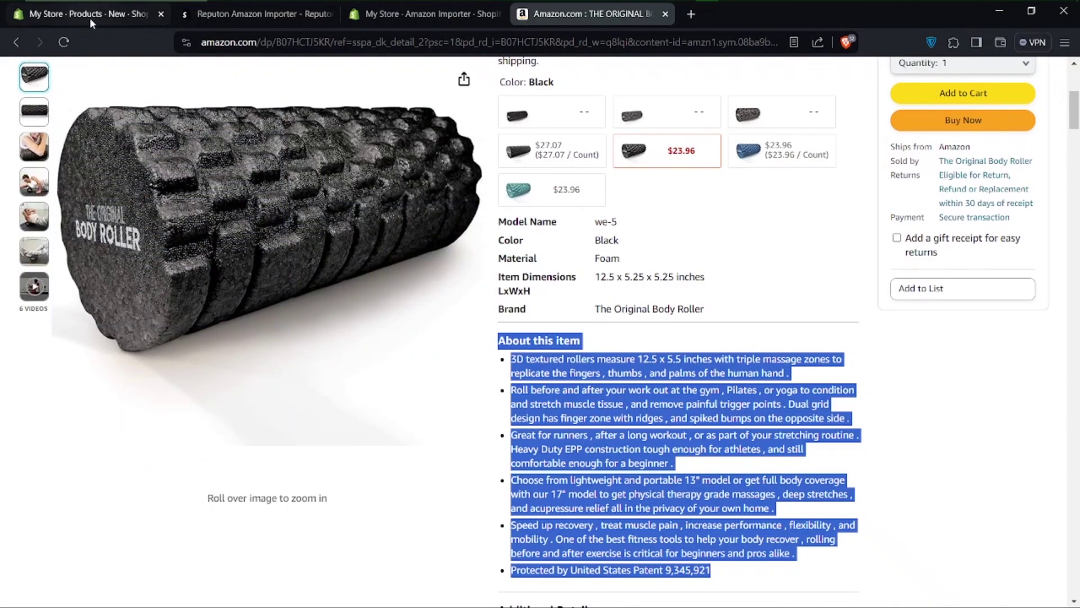
{"action": "left_click", "coordinate": [89, 16]}
{"action": "key", "text": "ctrl+v"}
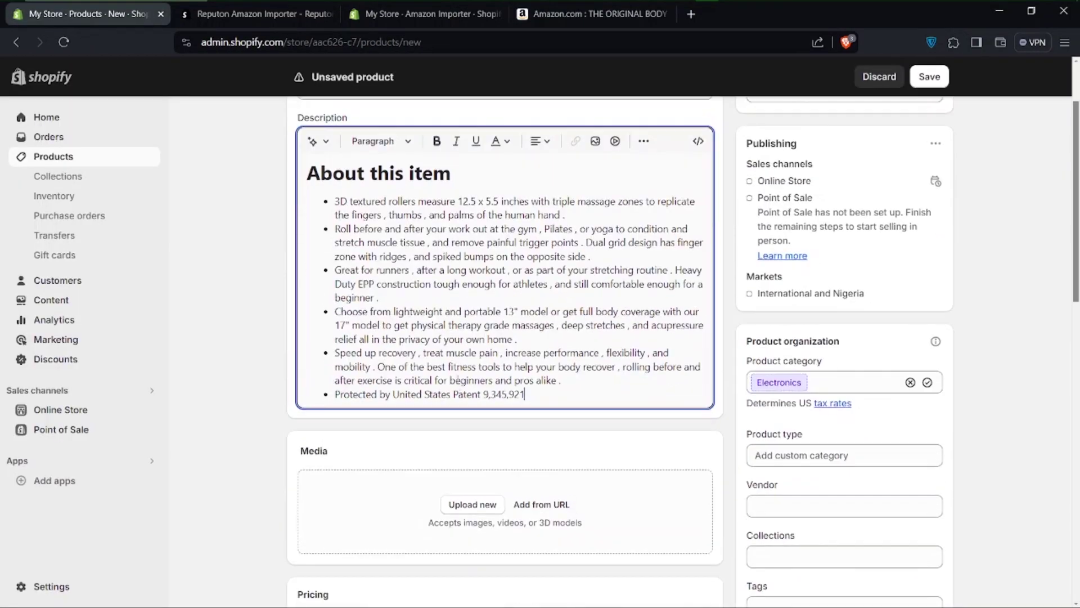
Review the new product's media, pricing, inventory, shipping and variant sections, and look up the body roller's price on Amazon
{"action": "scroll", "coordinate": [477, 254], "scroll_direction": "down", "scroll_amount": 5}
{"action": "scroll", "coordinate": [519, 424], "scroll_direction": "down", "scroll_amount": 2}
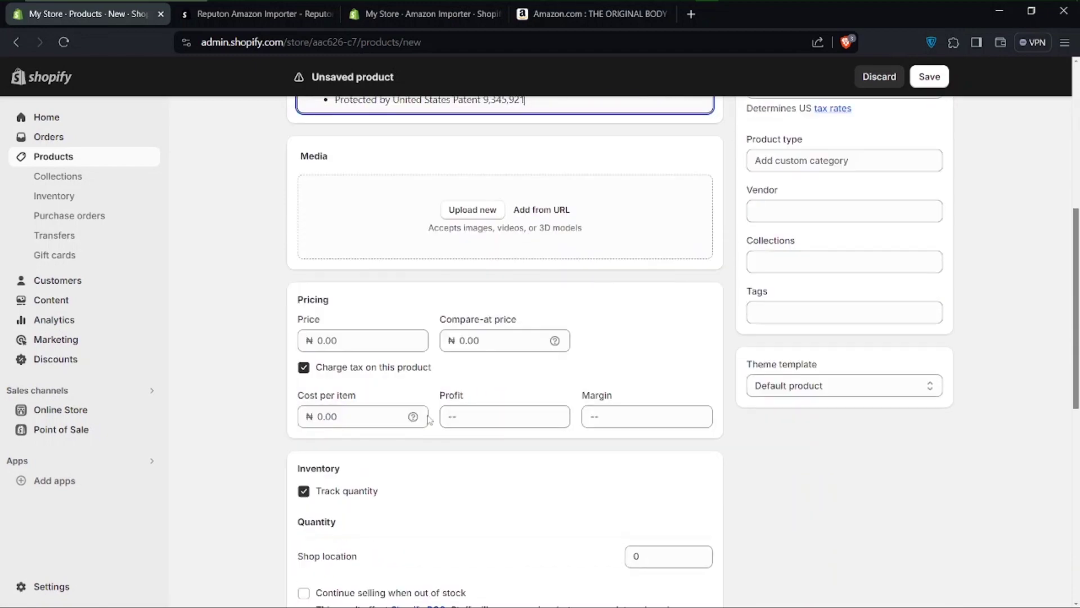
{"action": "left_click", "coordinate": [597, 14]}
{"action": "scroll", "coordinate": [576, 212], "scroll_direction": "up", "scroll_amount": 5}
{"action": "scroll", "coordinate": [576, 213], "scroll_direction": "up", "scroll_amount": 2}
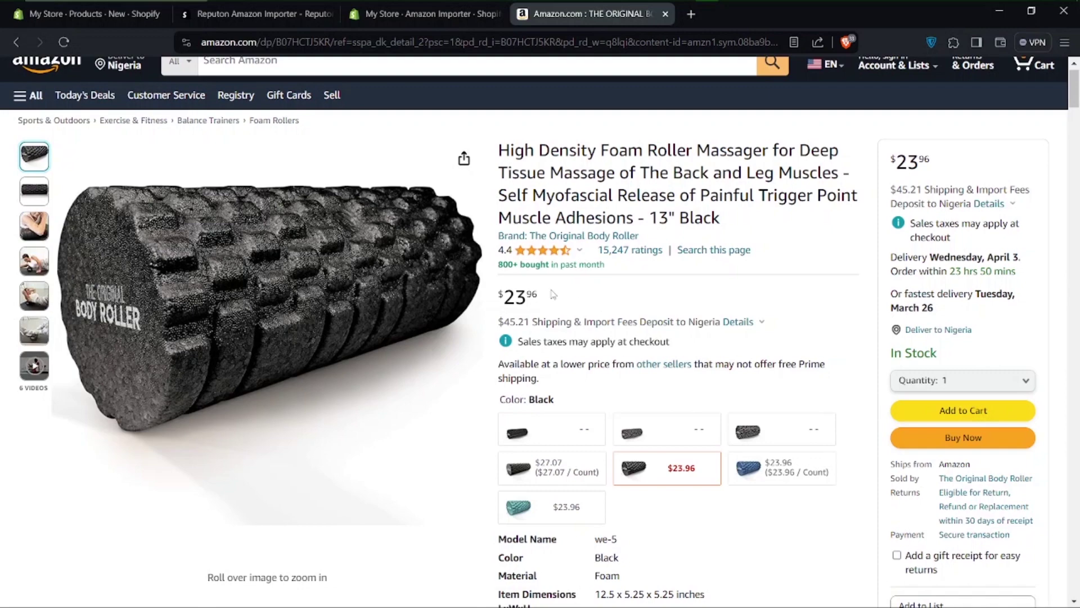
{"action": "left_click", "coordinate": [121, 17]}
{"action": "scroll", "coordinate": [465, 404], "scroll_direction": "down", "scroll_amount": 6}
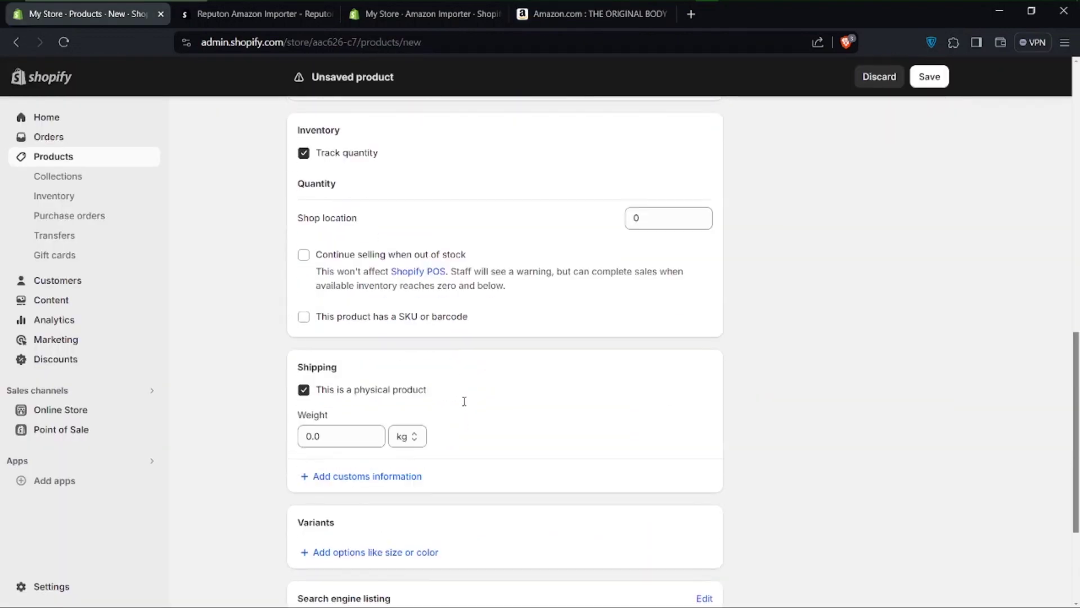
{"action": "scroll", "coordinate": [464, 403], "scroll_direction": "down", "scroll_amount": 4}
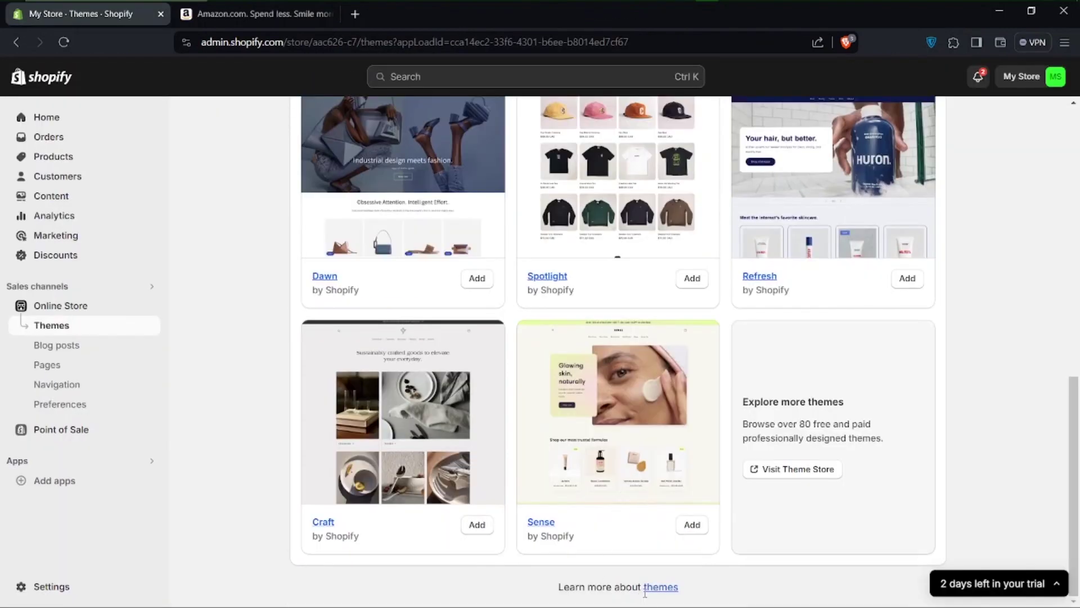
Look through the online store's current theme, theme library and popular free themes
{"action": "scroll", "coordinate": [650, 457], "scroll_direction": "up", "scroll_amount": 2}
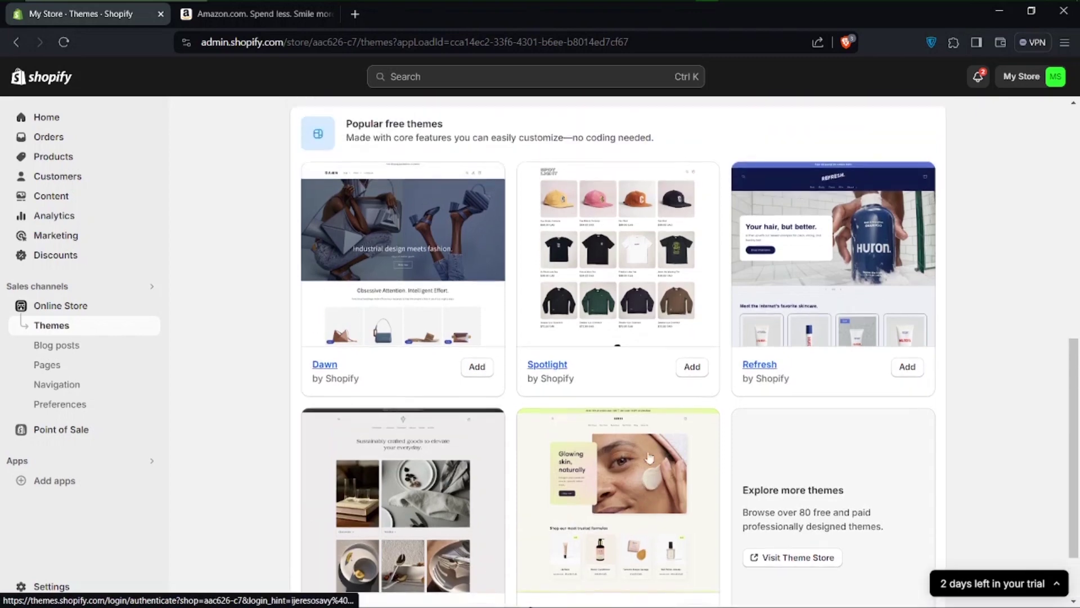
{"action": "scroll", "coordinate": [650, 457], "scroll_direction": "up", "scroll_amount": 5}
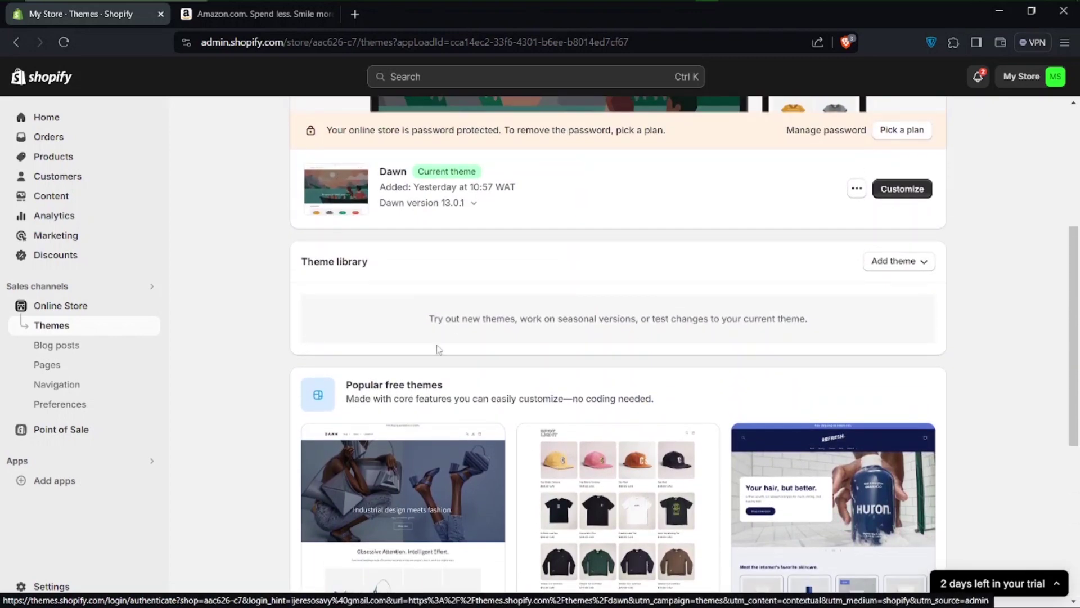
{"action": "scroll", "coordinate": [438, 349], "scroll_direction": "up", "scroll_amount": 5}
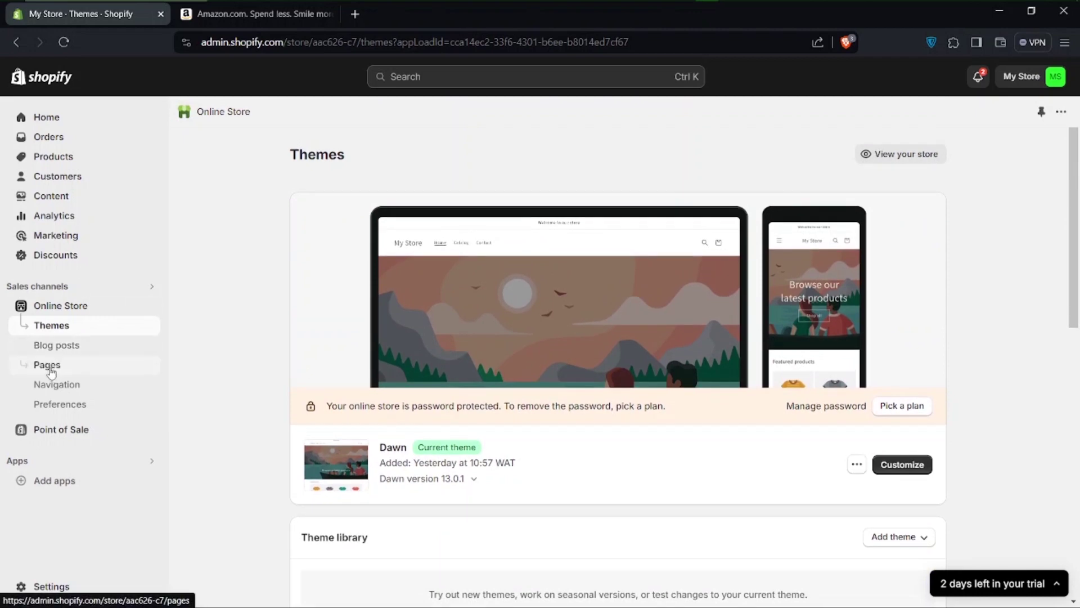
{"action": "scroll", "coordinate": [569, 372], "scroll_direction": "down", "scroll_amount": 10}
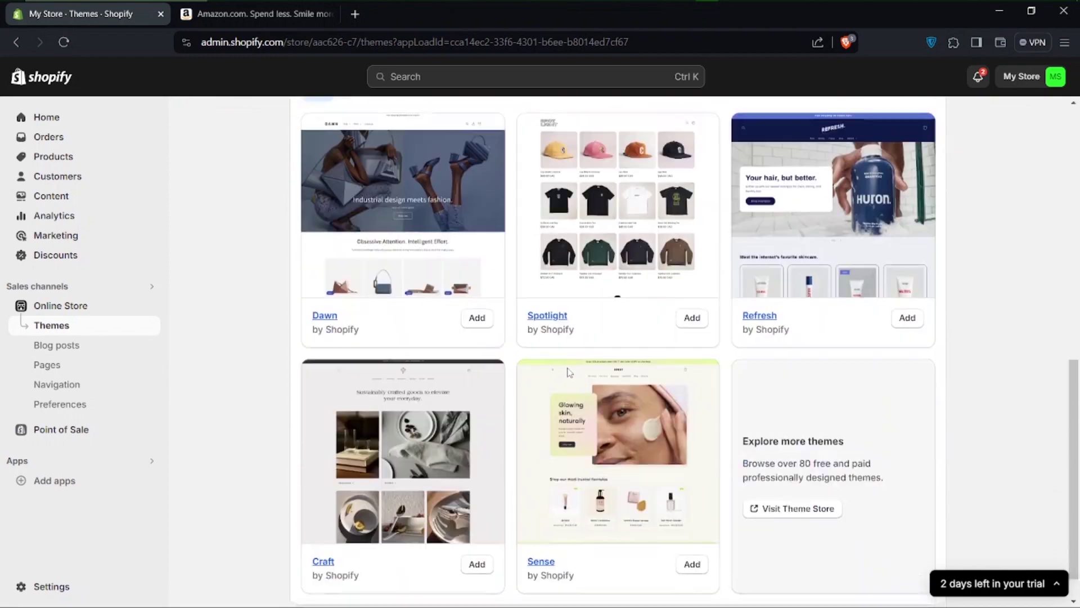
{"action": "scroll", "coordinate": [484, 260], "scroll_direction": "up", "scroll_amount": 1}
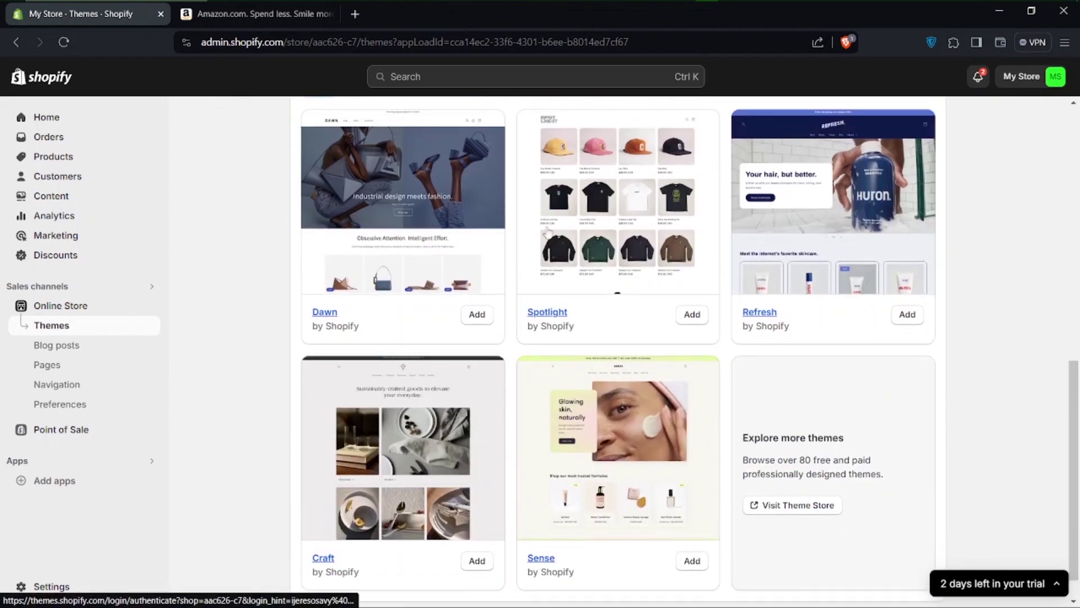